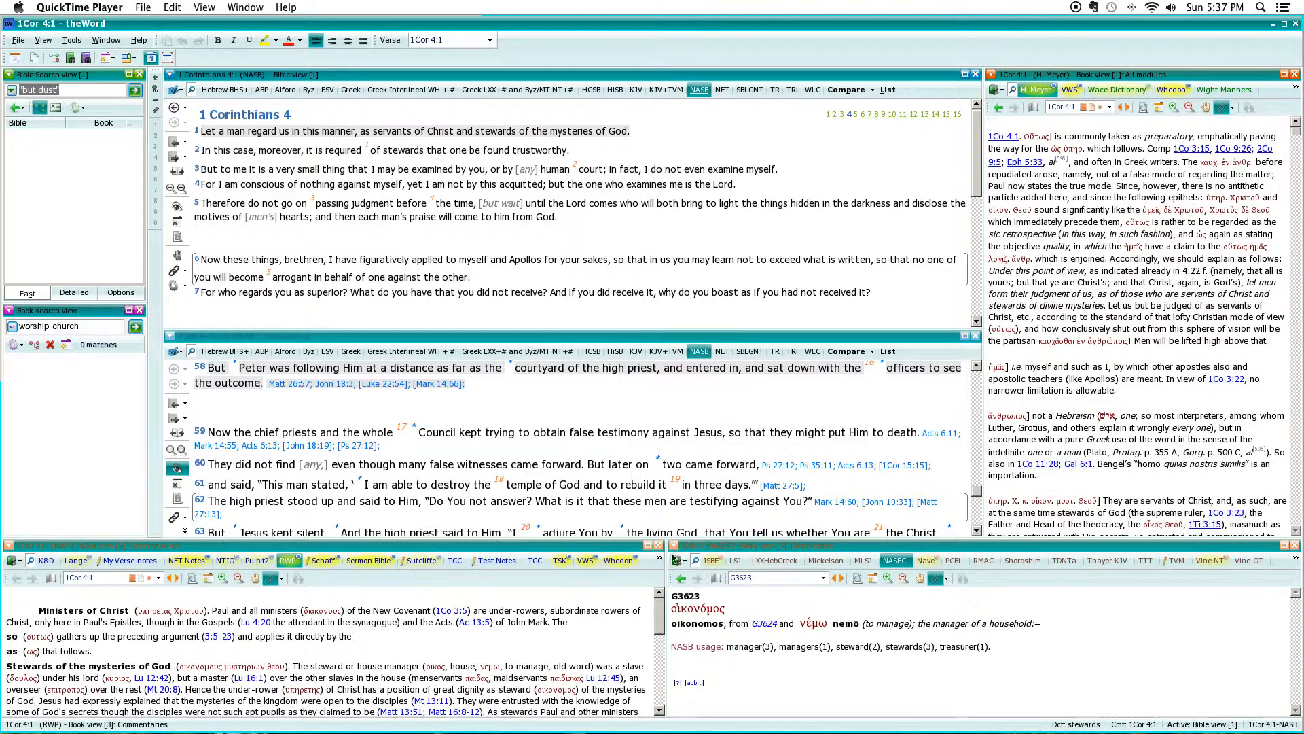
Review the module sets available for the book view and the full list of modules in the All modules set.
{"action": "mouse_move", "coordinate": [995, 137]}
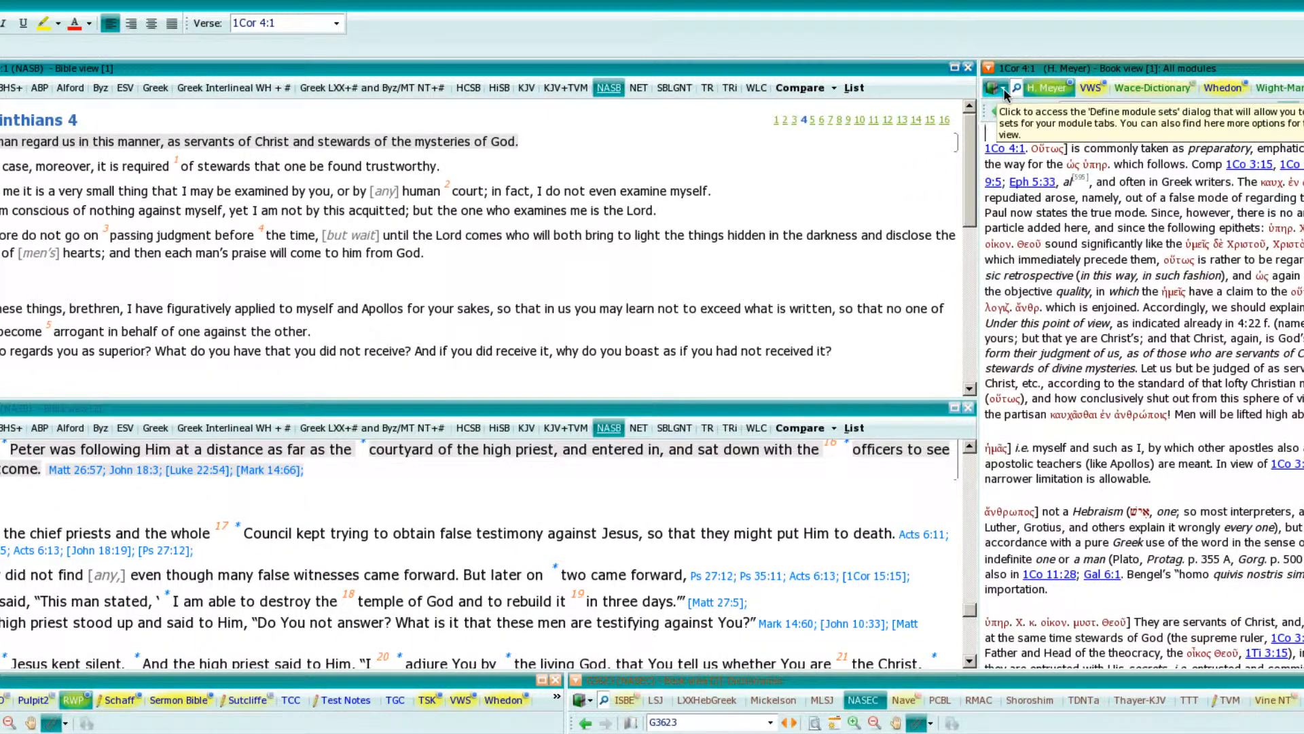
{"action": "left_click", "coordinate": [1004, 91]}
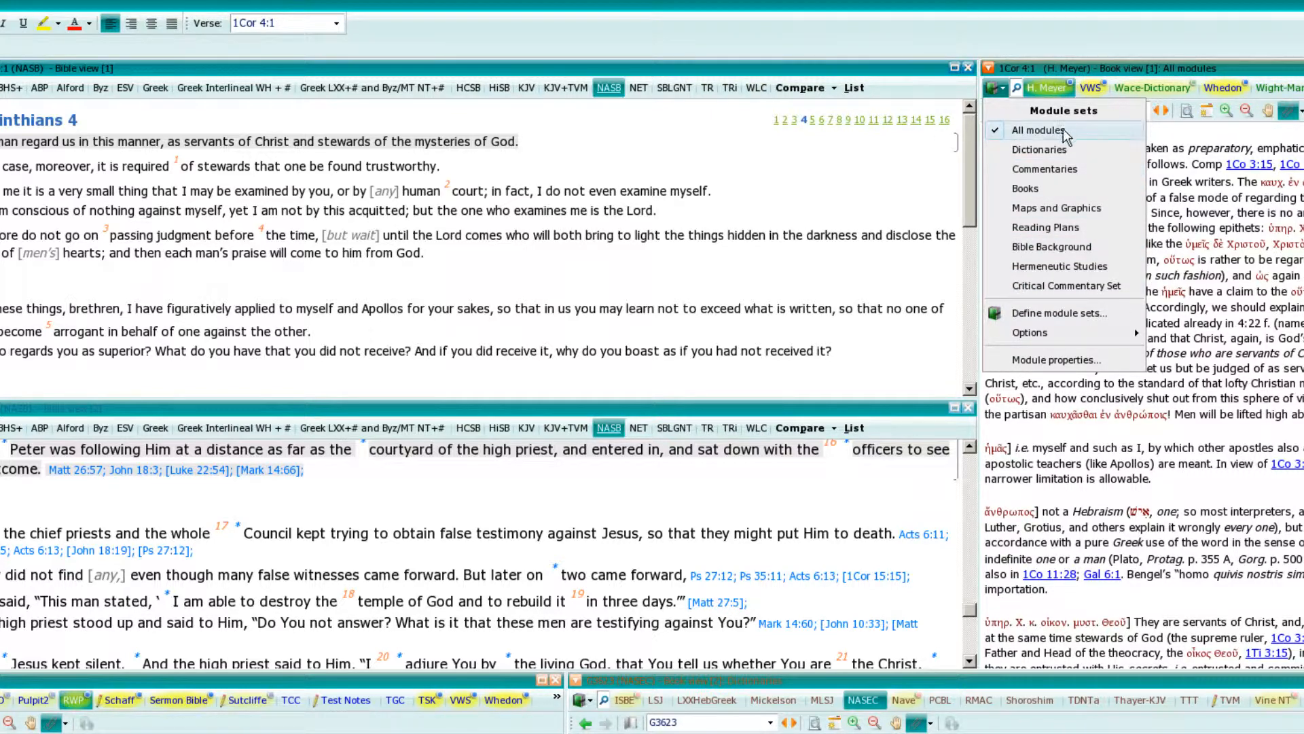
{"action": "left_click", "coordinate": [1167, 128]}
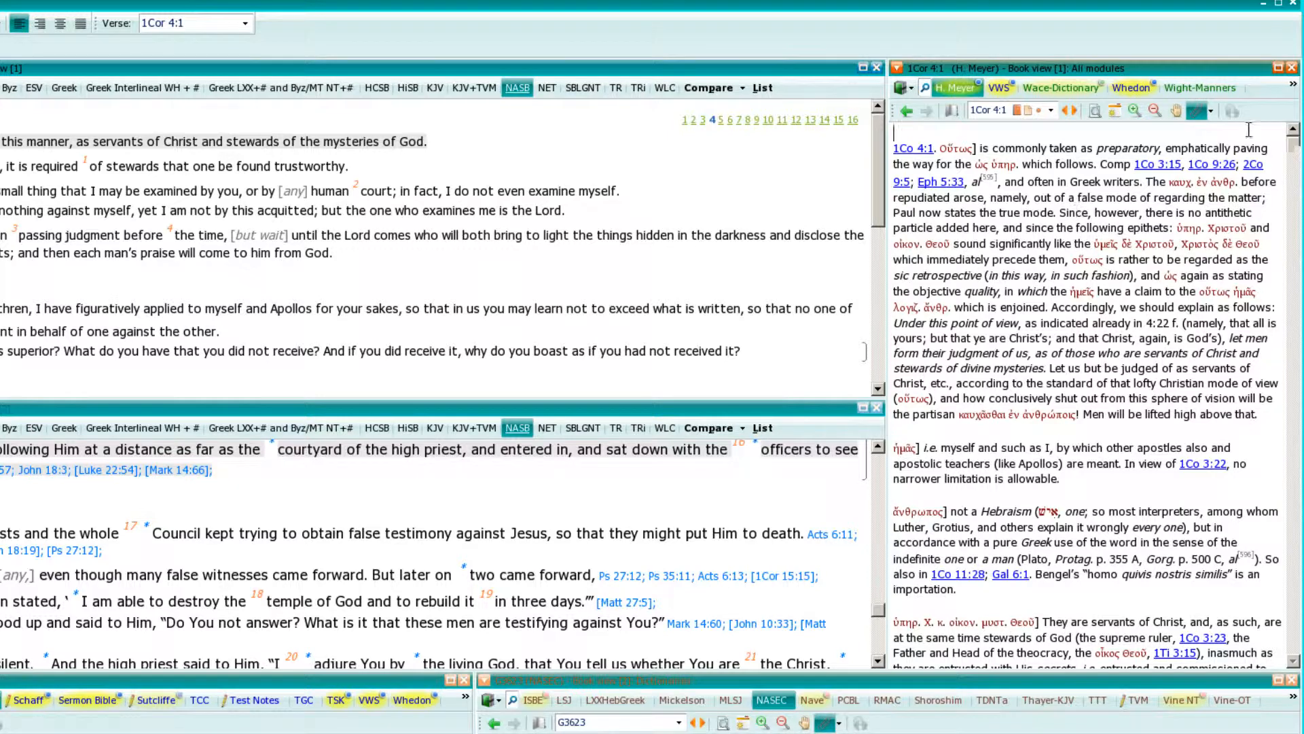
{"action": "left_click", "coordinate": [1293, 85]}
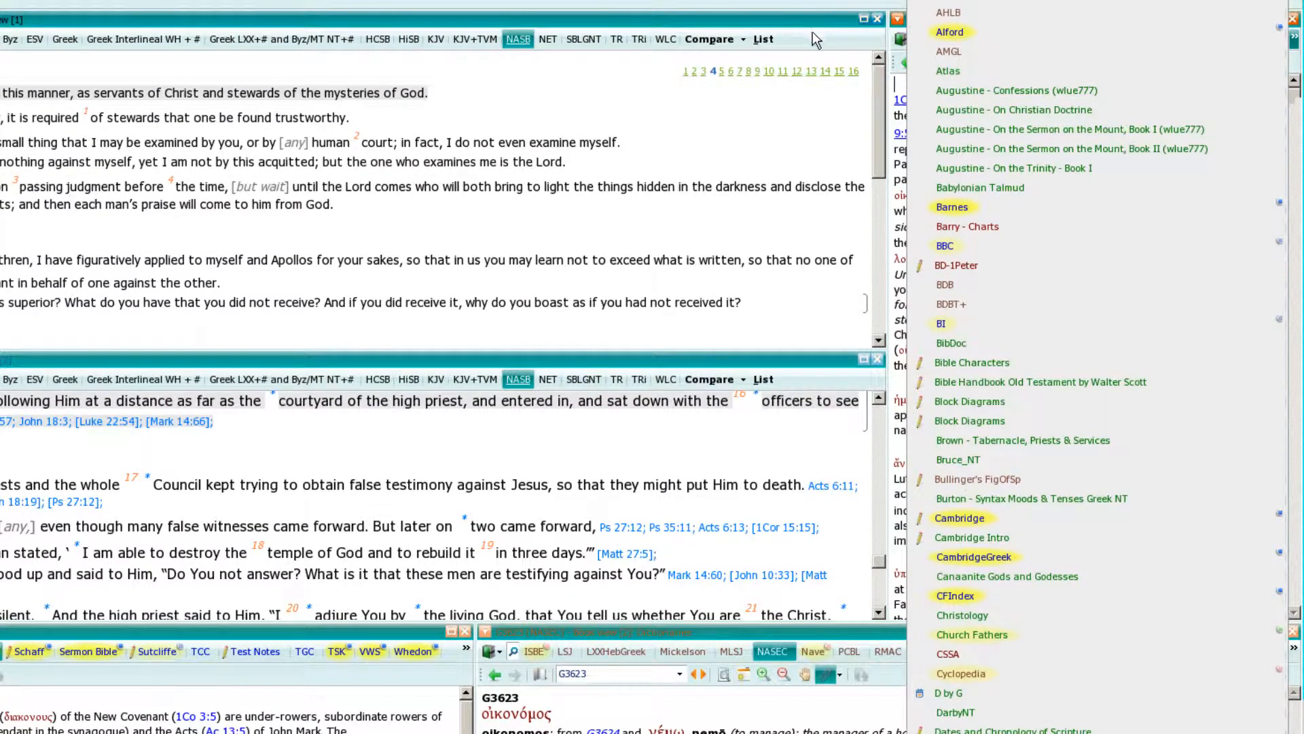
{"action": "left_click", "coordinate": [813, 32]}
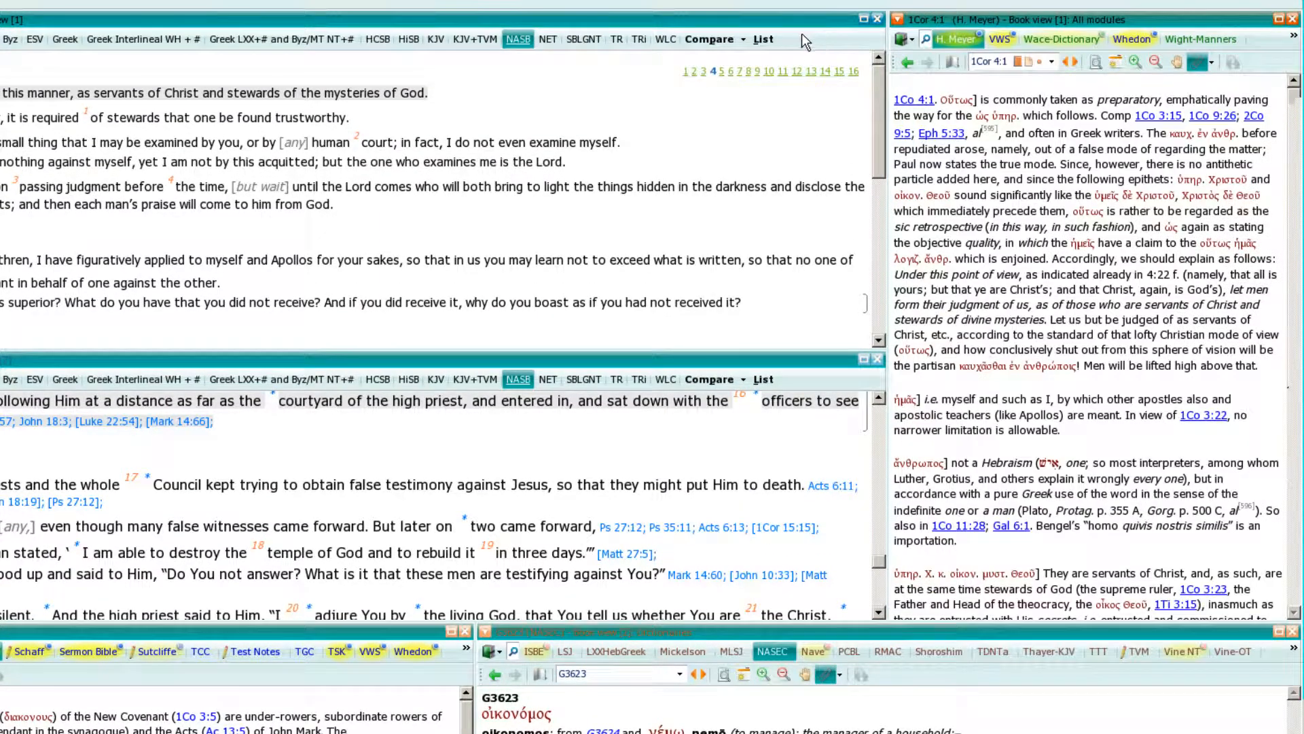
{"action": "left_click", "coordinate": [910, 36]}
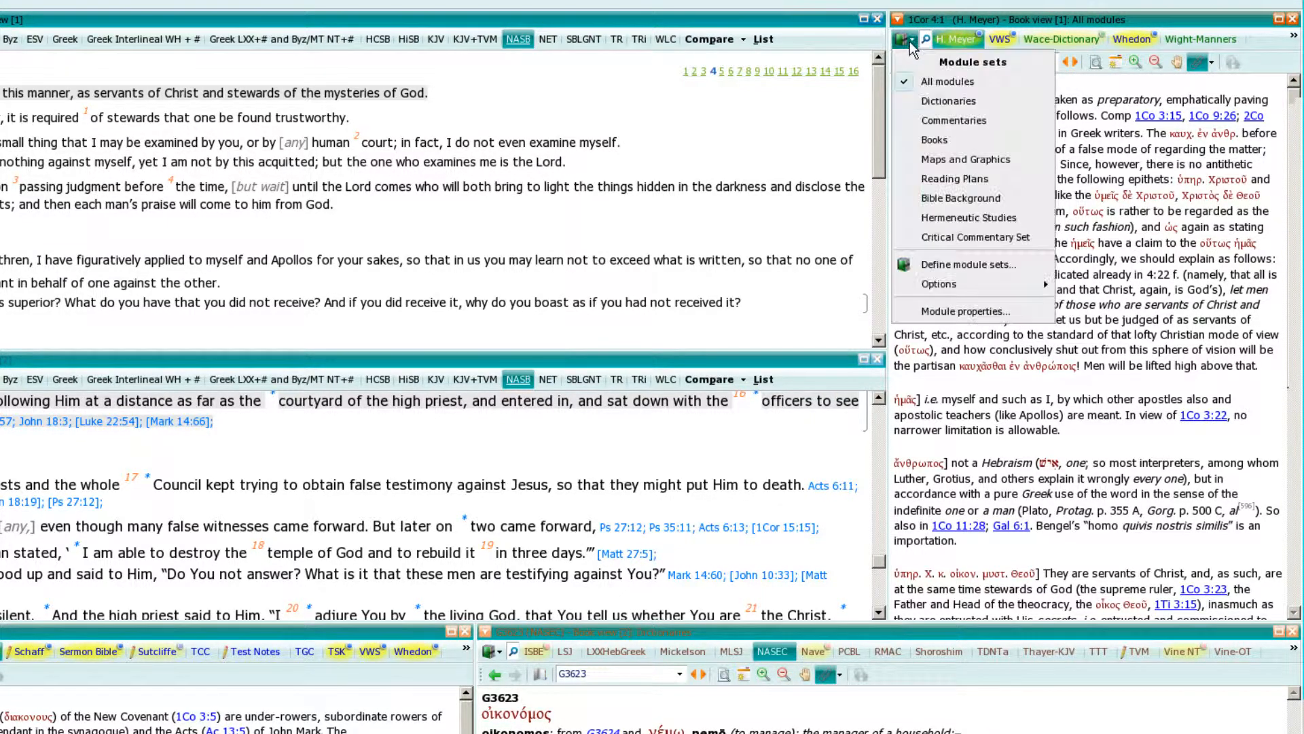
{"action": "left_click", "coordinate": [813, 31]}
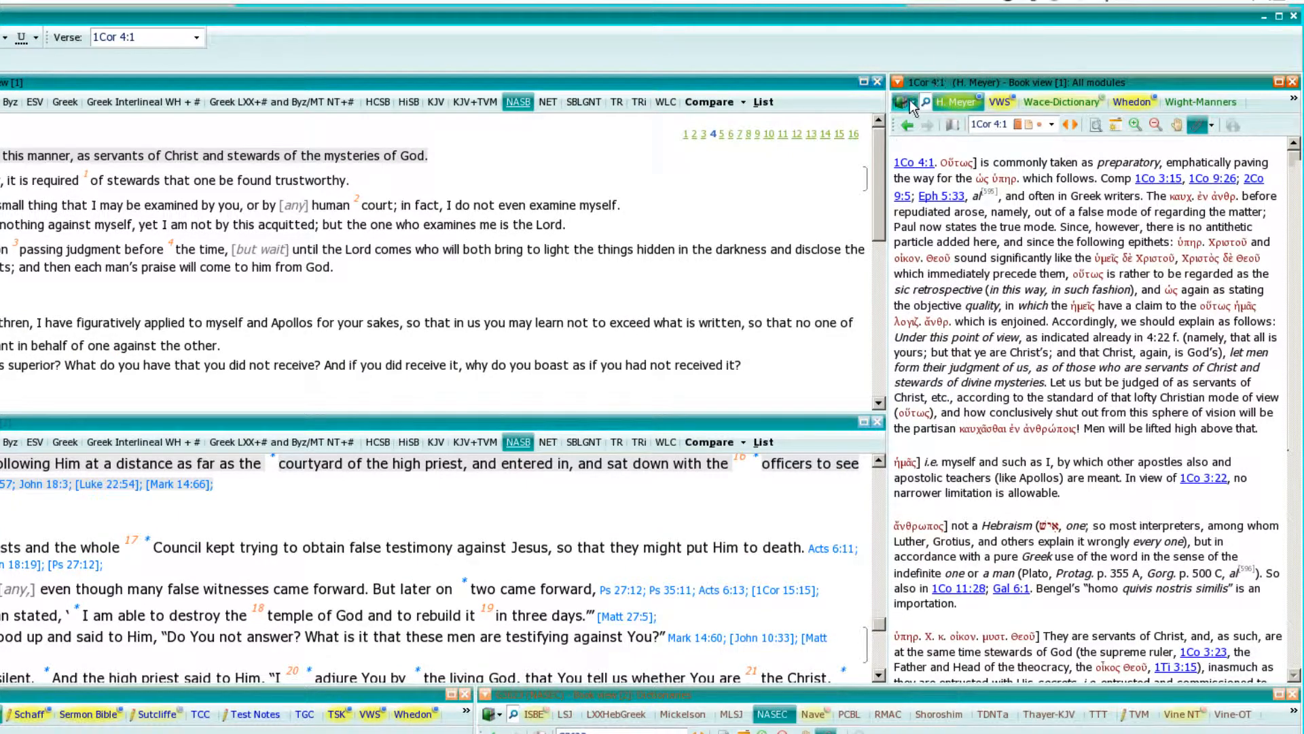
Open the book view's module set definitions for creating a custom set and clear all modules from its tree.
{"action": "left_click", "coordinate": [910, 100]}
{"action": "left_click", "coordinate": [910, 100]}
{"action": "left_click", "coordinate": [911, 101]}
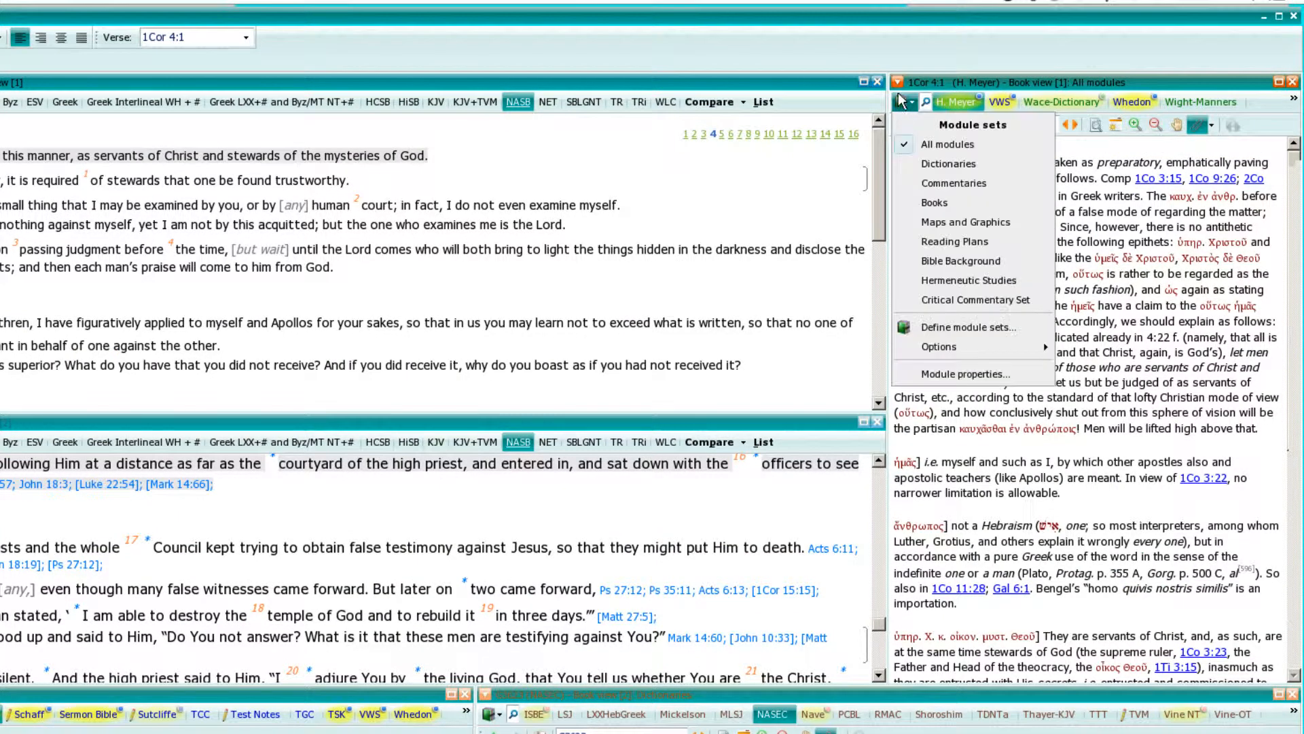
{"action": "left_click", "coordinate": [940, 326]}
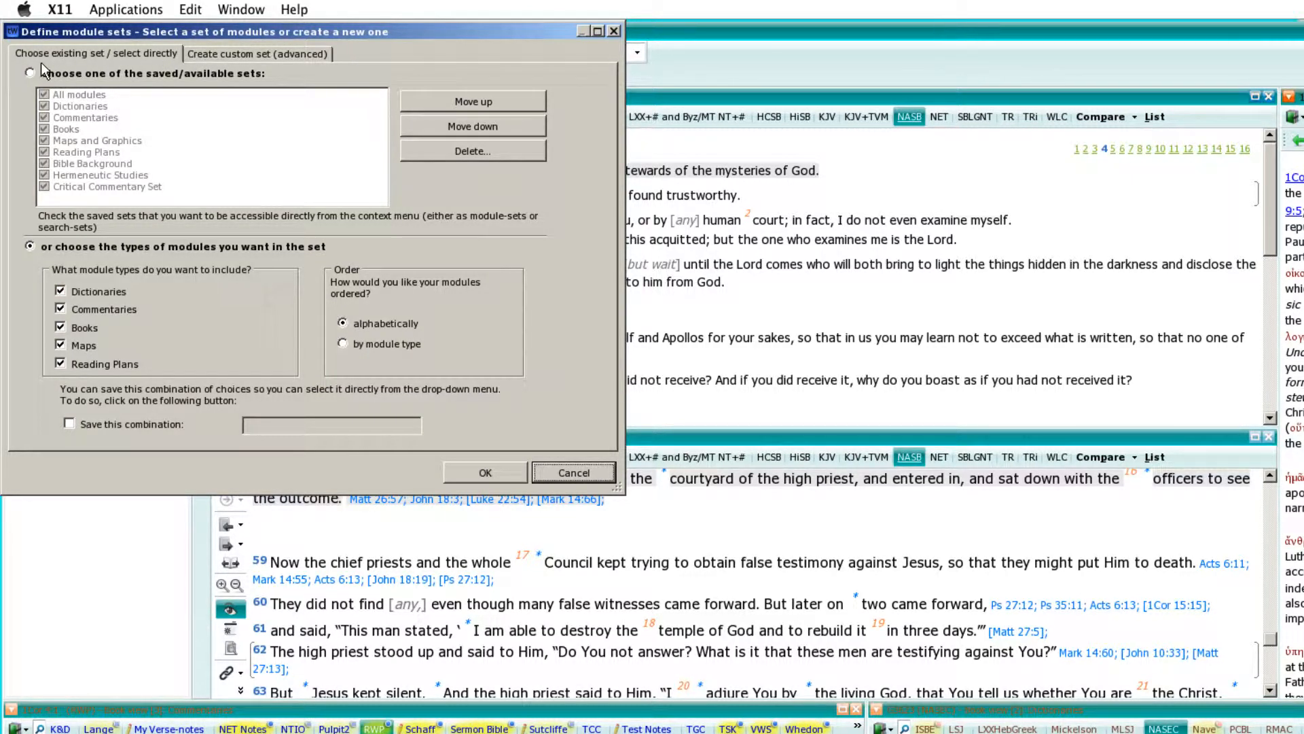
{"action": "left_click", "coordinate": [218, 55]}
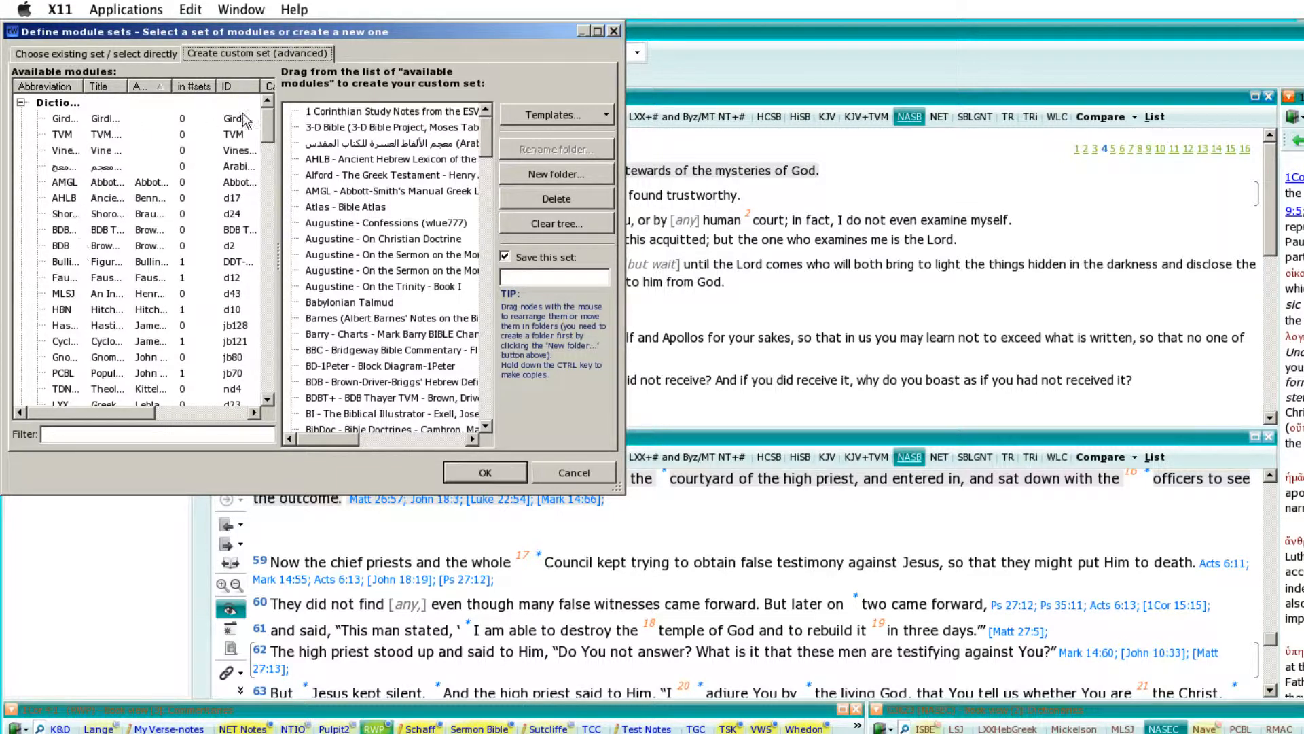
{"action": "mouse_move", "coordinate": [270, 125]}
{"action": "left_mouse_down"}
{"action": "mouse_move", "coordinate": [270, 360]}
{"action": "mouse_move", "coordinate": [275, 116]}
{"action": "mouse_move", "coordinate": [271, 364]}
{"action": "mouse_move", "coordinate": [276, 107]}
{"action": "left_mouse_up"}
{"action": "mouse_move", "coordinate": [485, 132]}
{"action": "left_mouse_down"}
{"action": "mouse_move", "coordinate": [491, 389]}
{"action": "mouse_move", "coordinate": [487, 131]}
{"action": "left_mouse_up"}
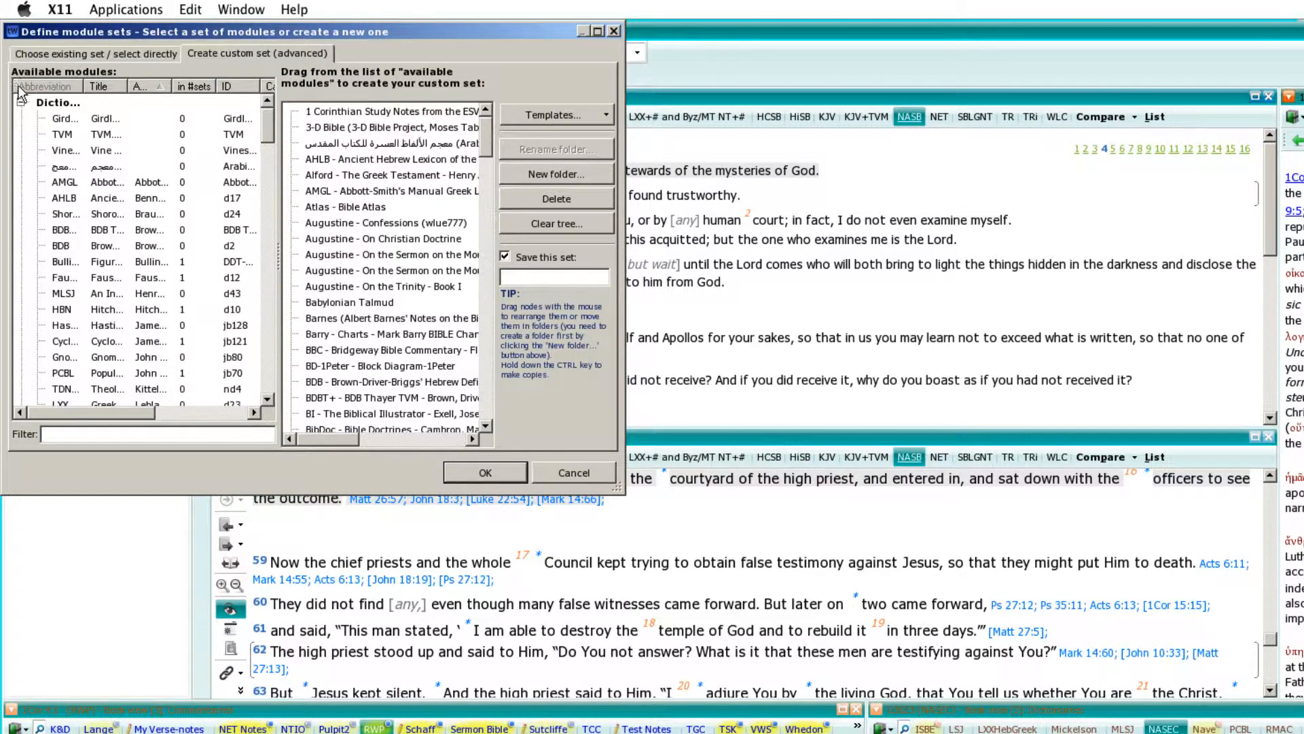
{"action": "left_click", "coordinate": [548, 221]}
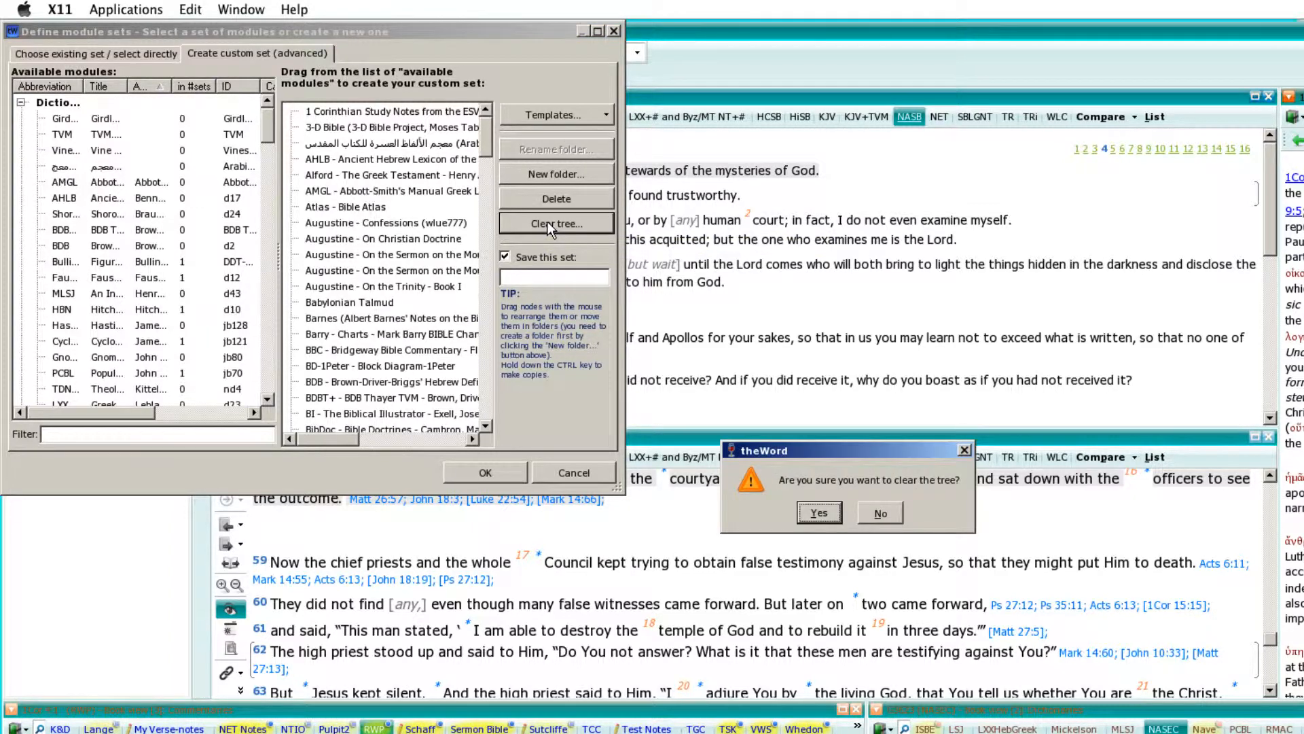
{"action": "left_click", "coordinate": [817, 511]}
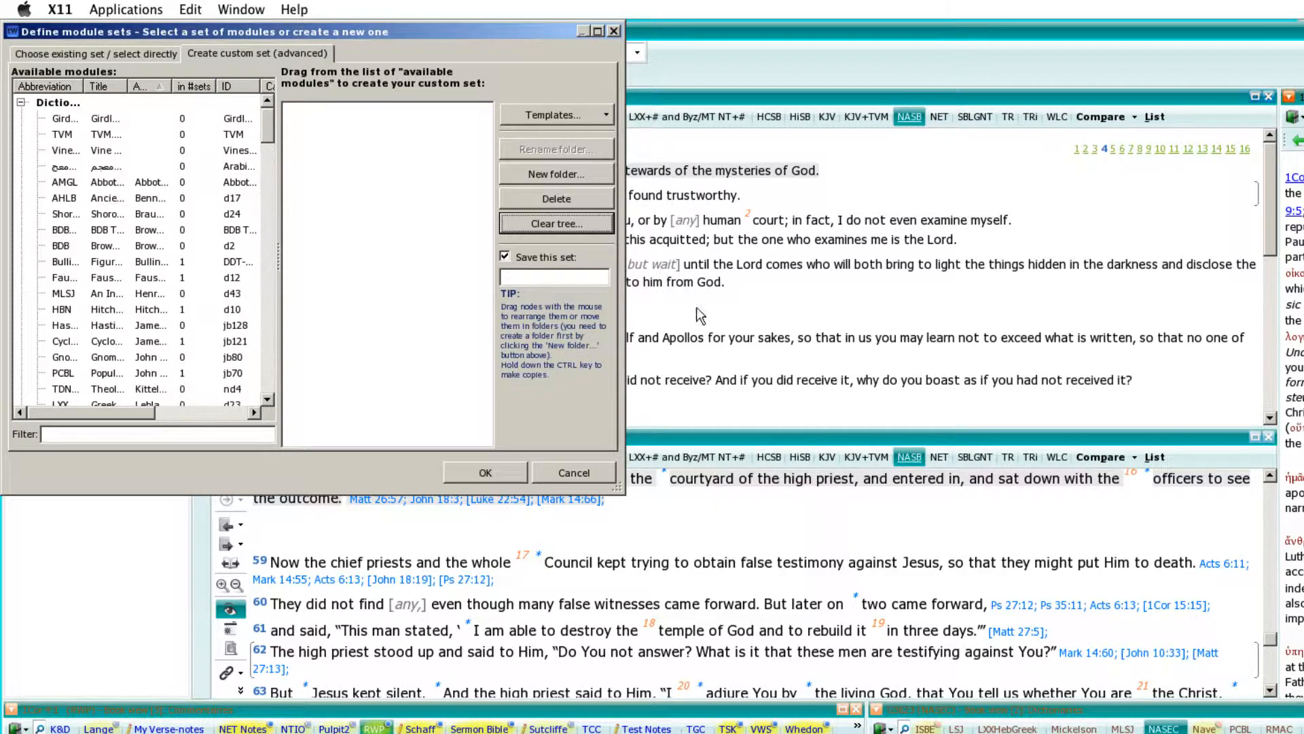
Enable saving of the custom module set and name it Word Studies.
{"action": "left_click", "coordinate": [501, 255]}
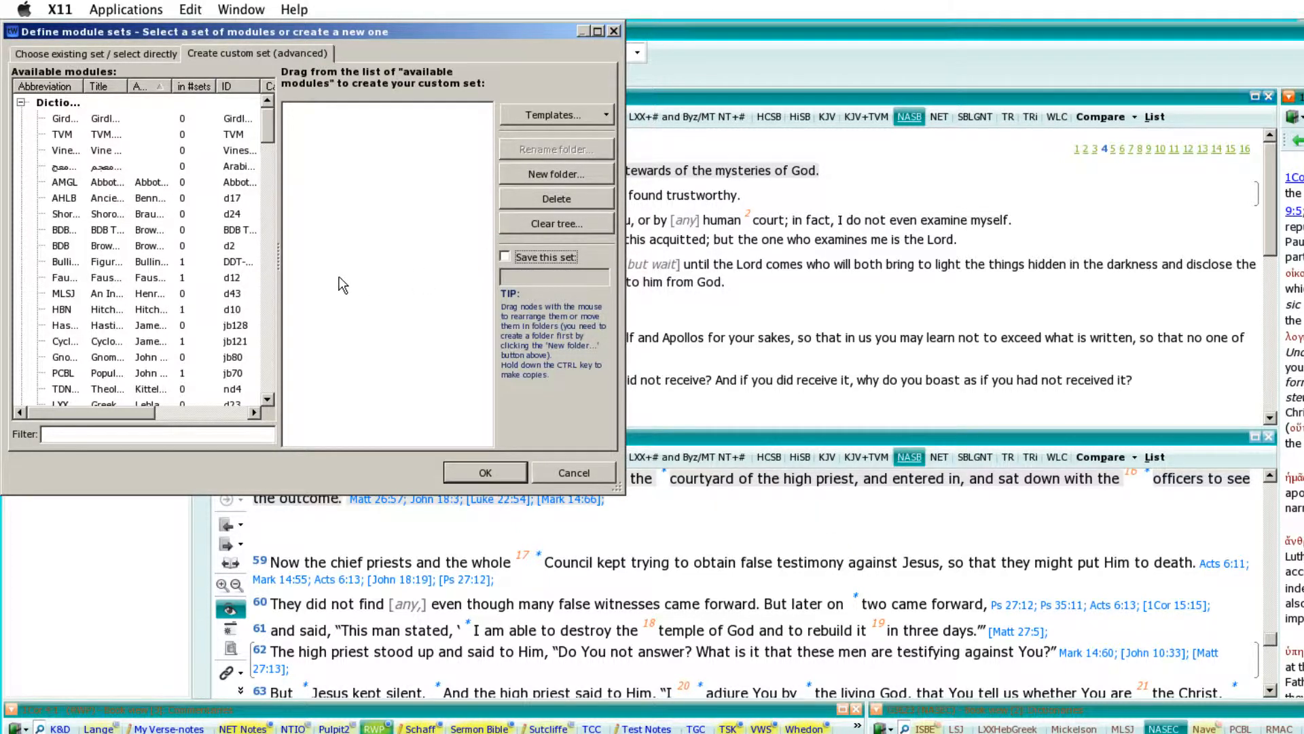
{"action": "left_click", "coordinate": [603, 251]}
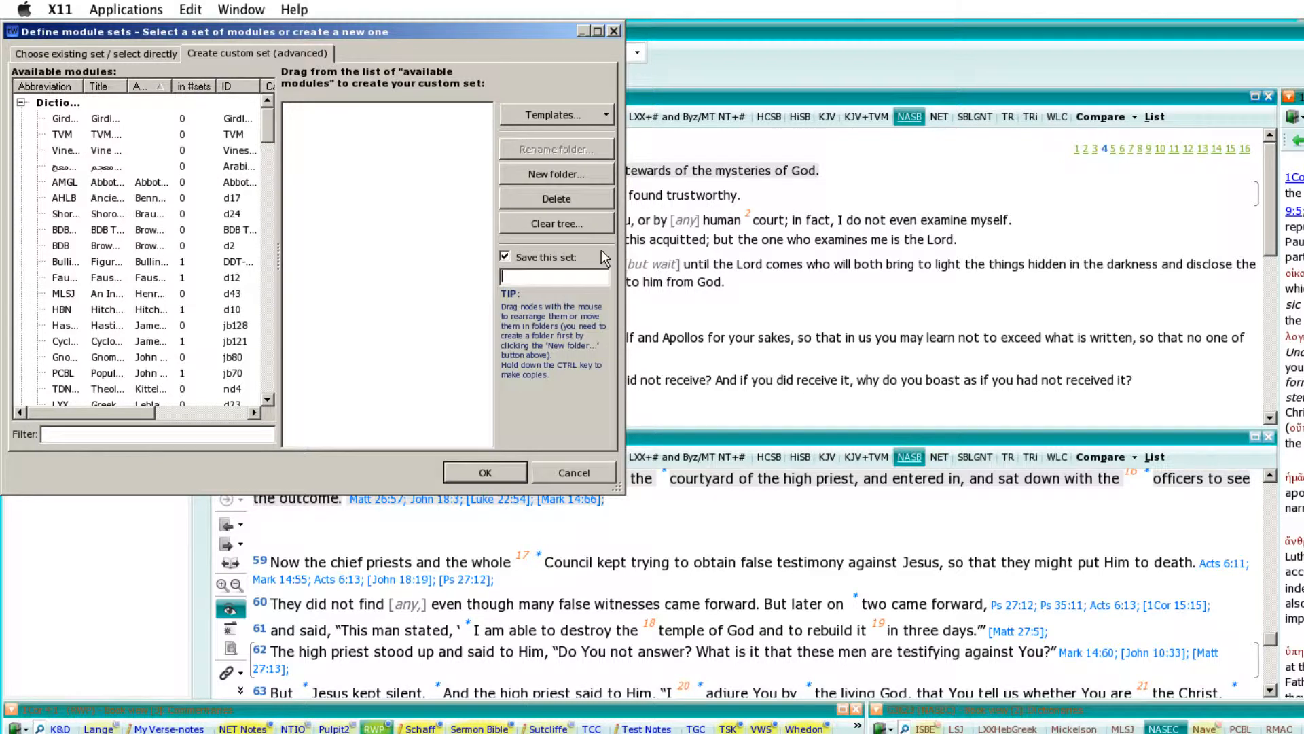
{"action": "left_click", "coordinate": [504, 257]}
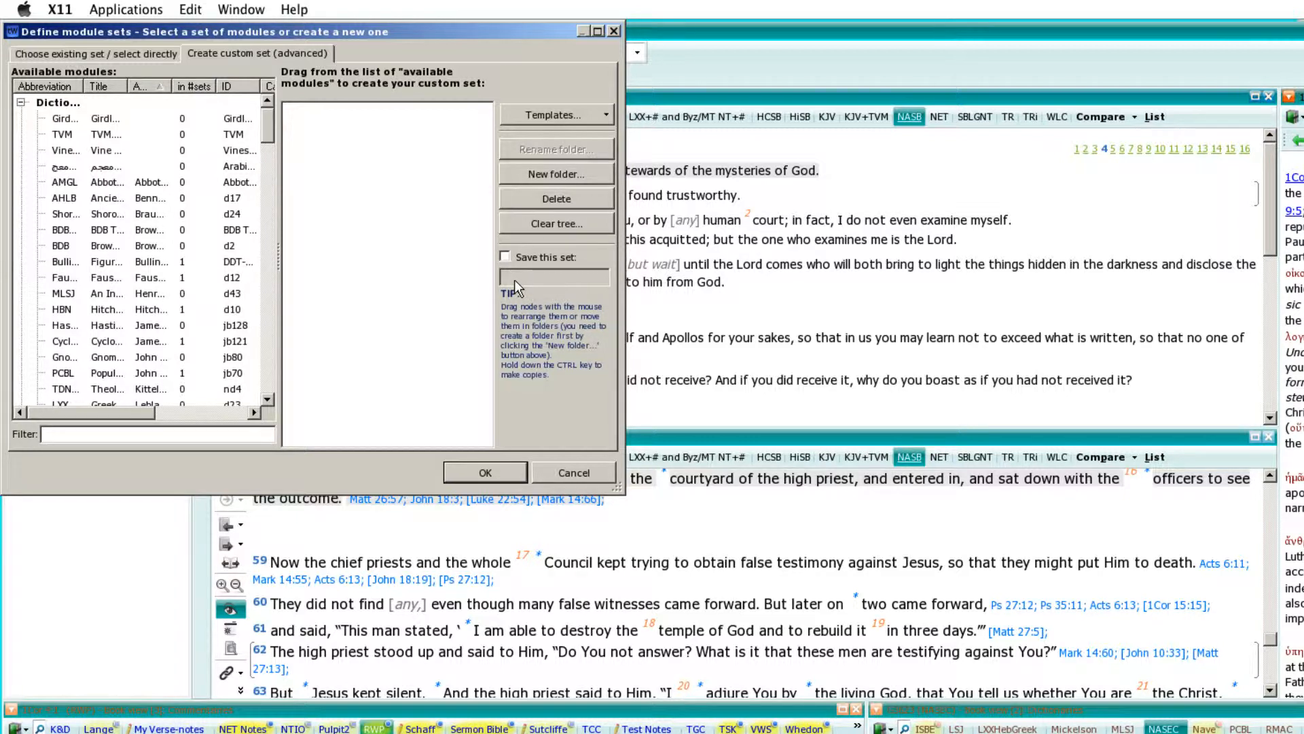
{"action": "left_click", "coordinate": [504, 257]}
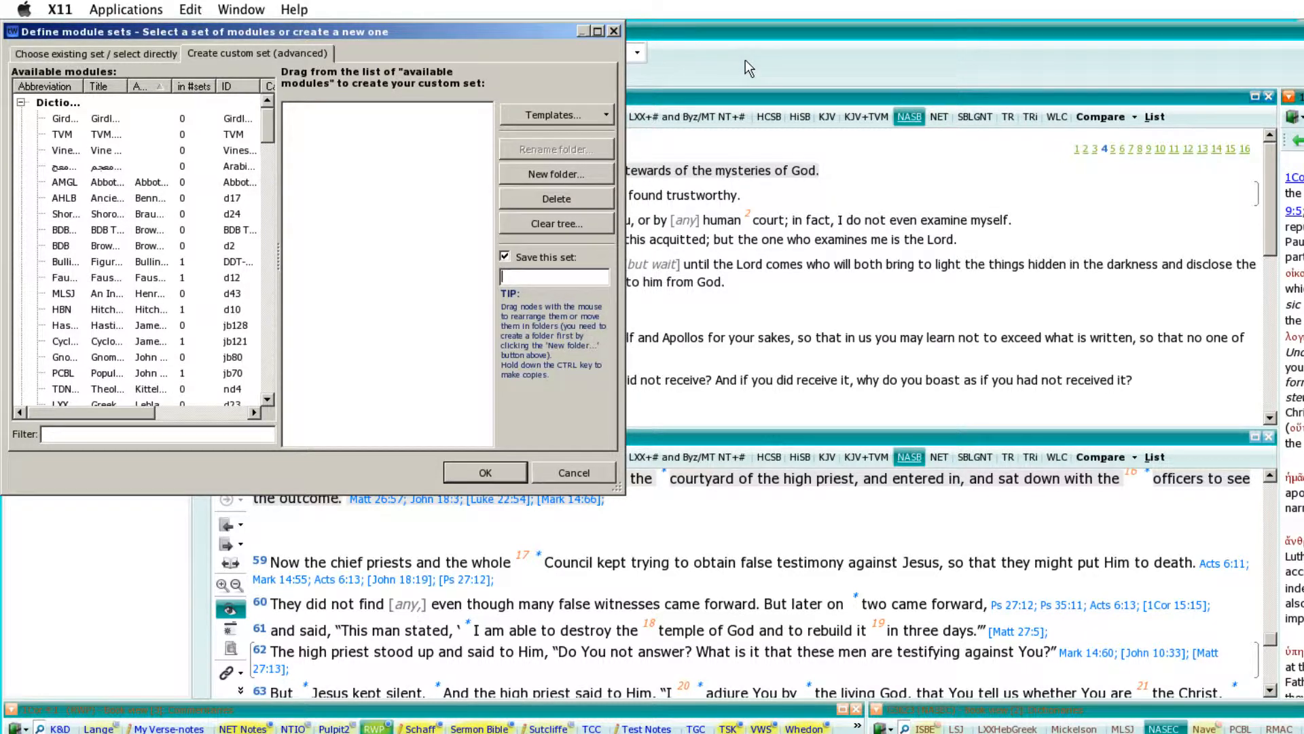
{"action": "type", "text": "Word Studies"}
Add the Girdlestone, TVM and Vine NT dictionaries to the Word Studies set.
{"action": "mouse_move", "coordinate": [266, 125]}
{"action": "left_mouse_down"}
{"action": "mouse_move", "coordinate": [271, 287]}
{"action": "mouse_move", "coordinate": [272, 115]}
{"action": "left_mouse_up"}
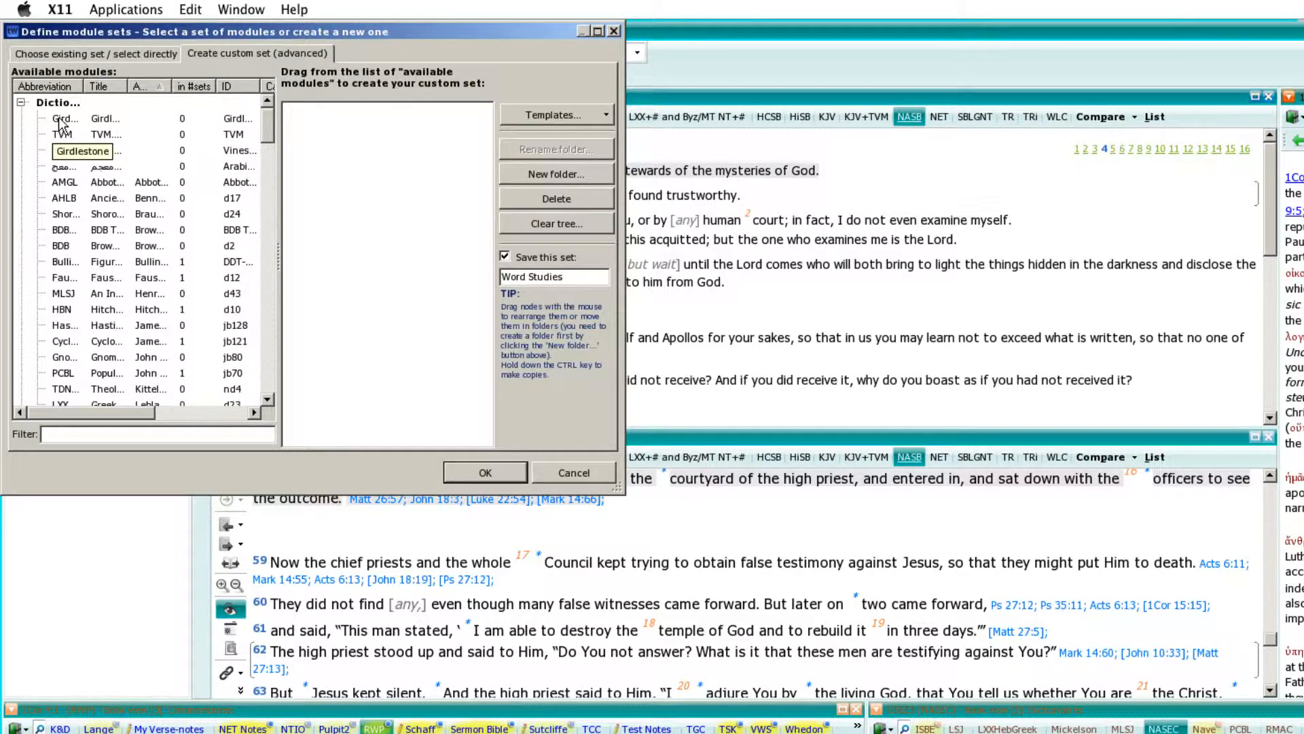
{"action": "left_click_drag", "start_coordinate": [60, 124], "coordinate": [353, 124]}
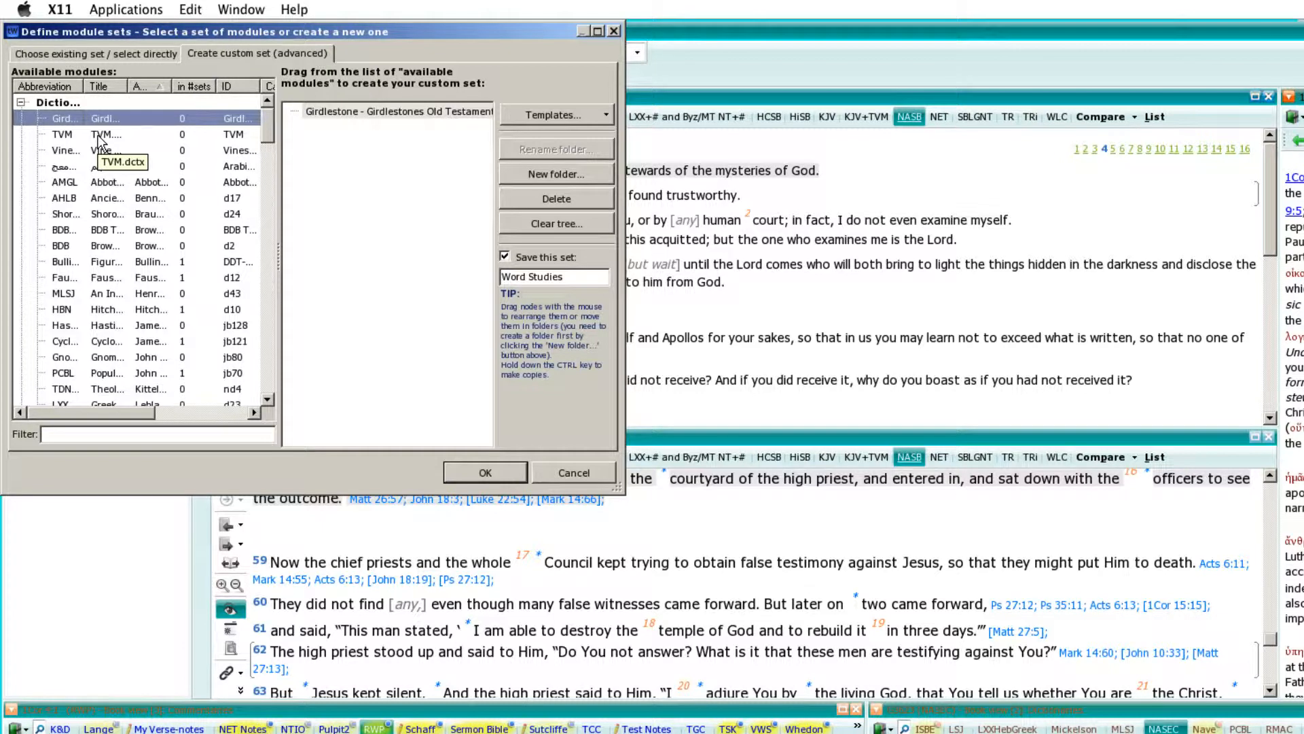
{"action": "left_click_drag", "start_coordinate": [100, 142], "coordinate": [354, 146]}
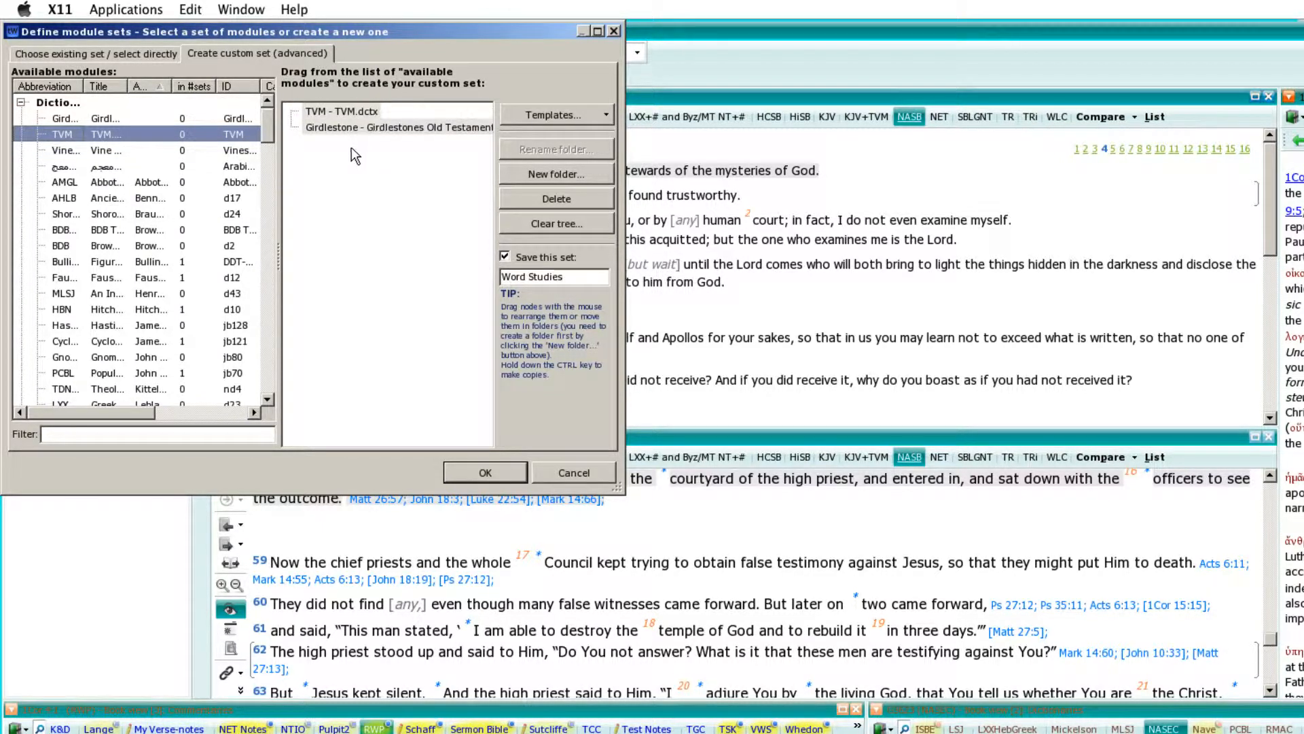
{"action": "left_click", "coordinate": [99, 150]}
{"action": "left_click_drag", "start_coordinate": [99, 152], "coordinate": [353, 170]}
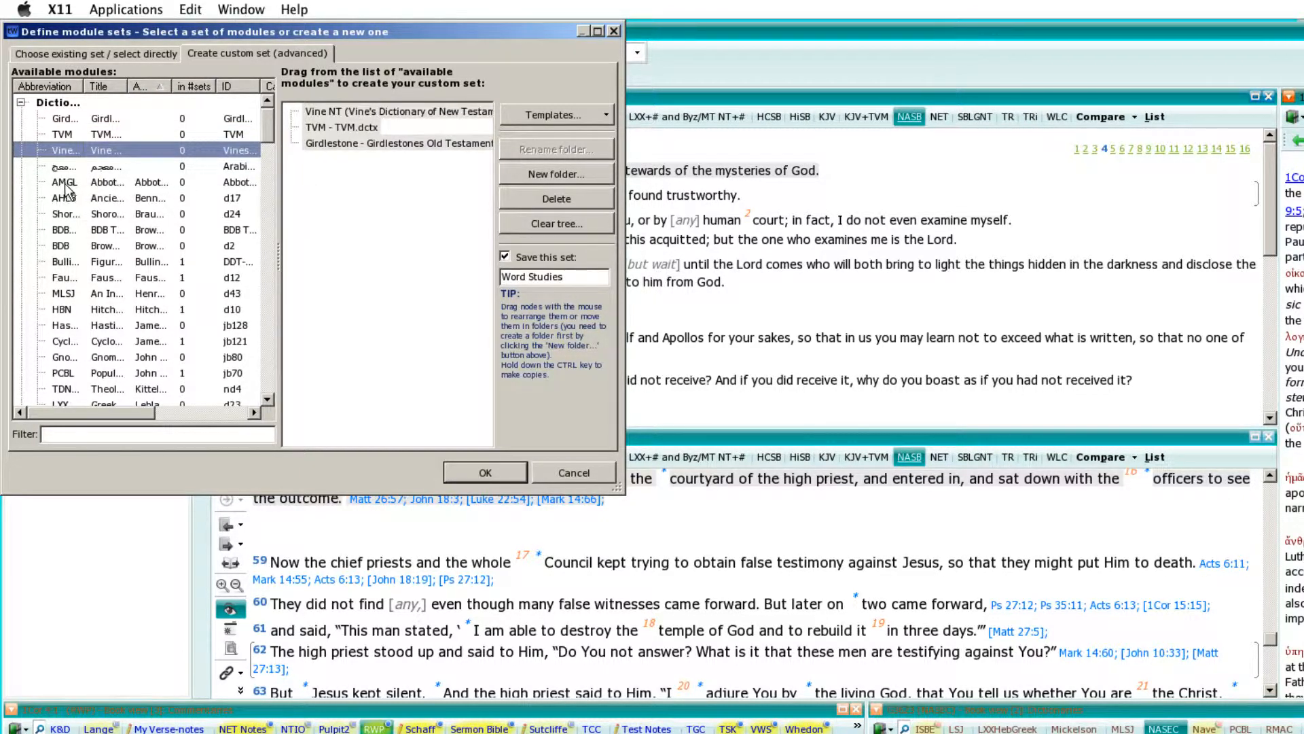
Add the AMGL, AHLB, Shoroshim and BDB dictionaries to the Word Studies set.
{"action": "left_click_drag", "start_coordinate": [63, 186], "coordinate": [377, 187]}
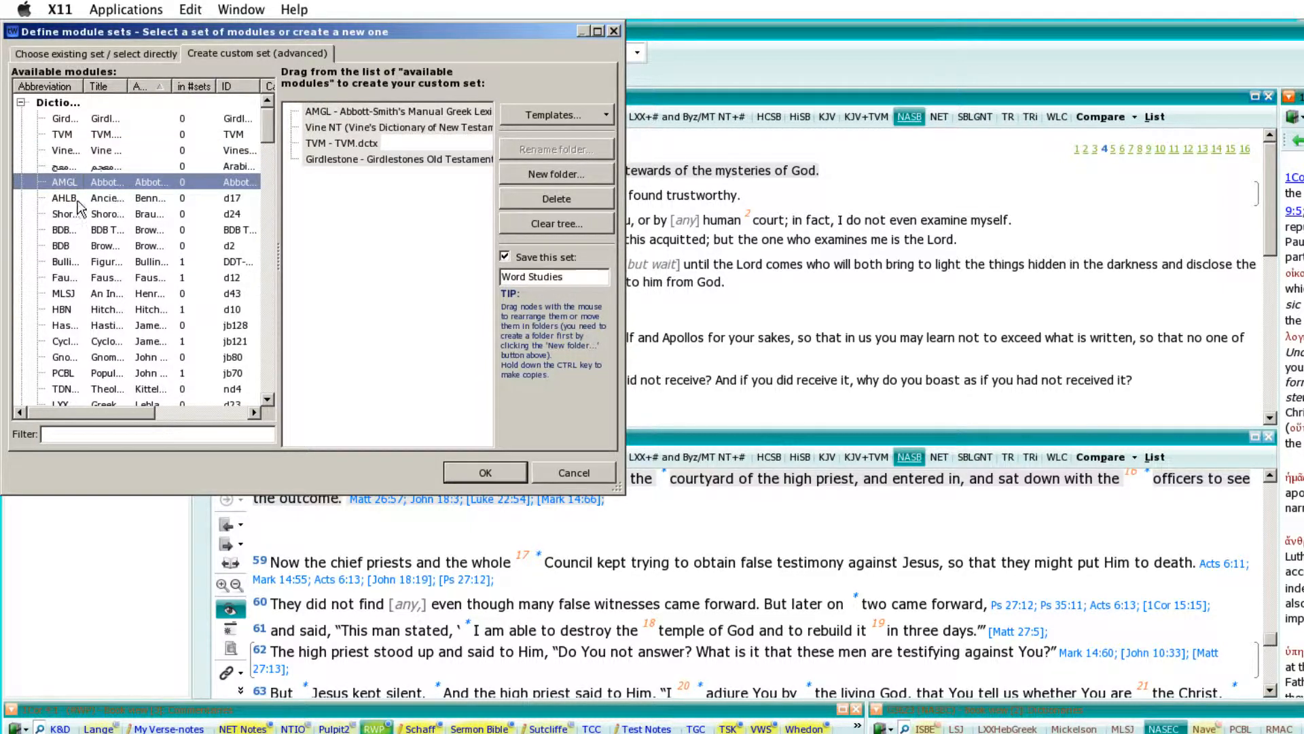
{"action": "left_click_drag", "start_coordinate": [63, 197], "coordinate": [371, 197]}
{"action": "left_click_drag", "start_coordinate": [91, 216], "coordinate": [351, 217]}
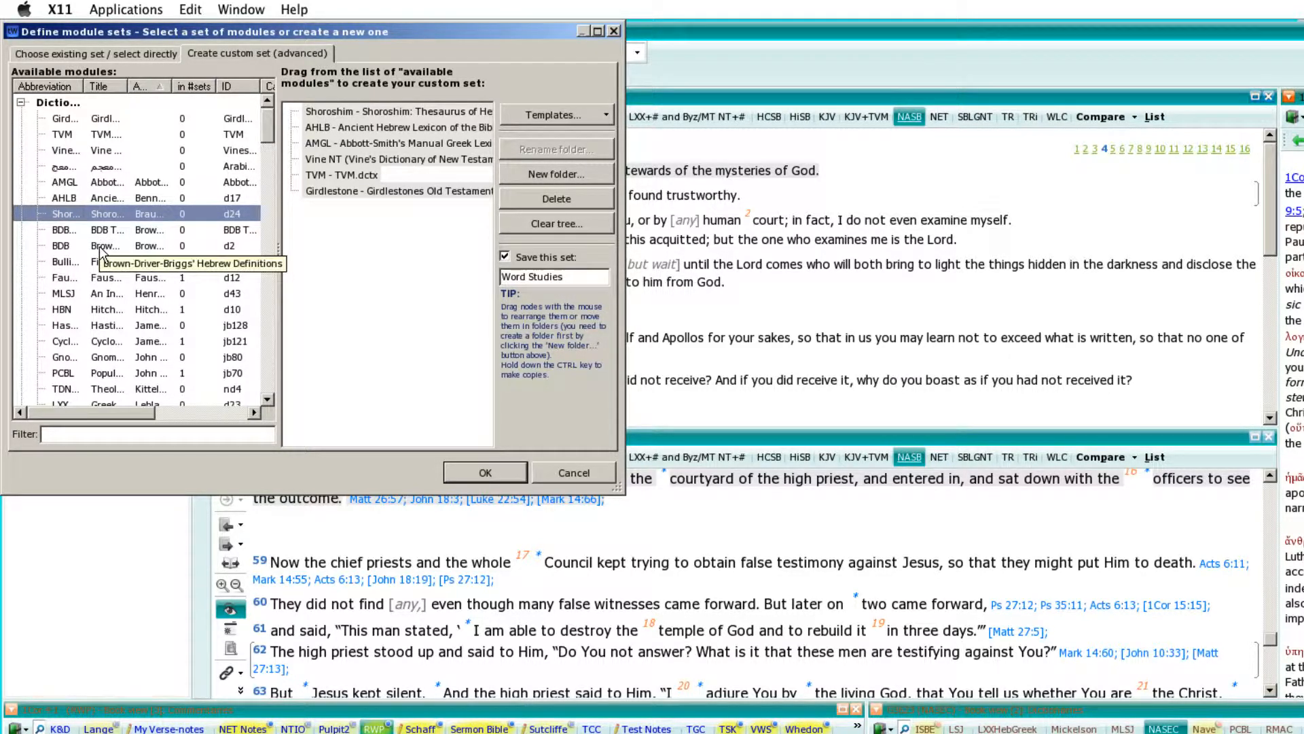
{"action": "left_click_drag", "start_coordinate": [101, 250], "coordinate": [373, 232]}
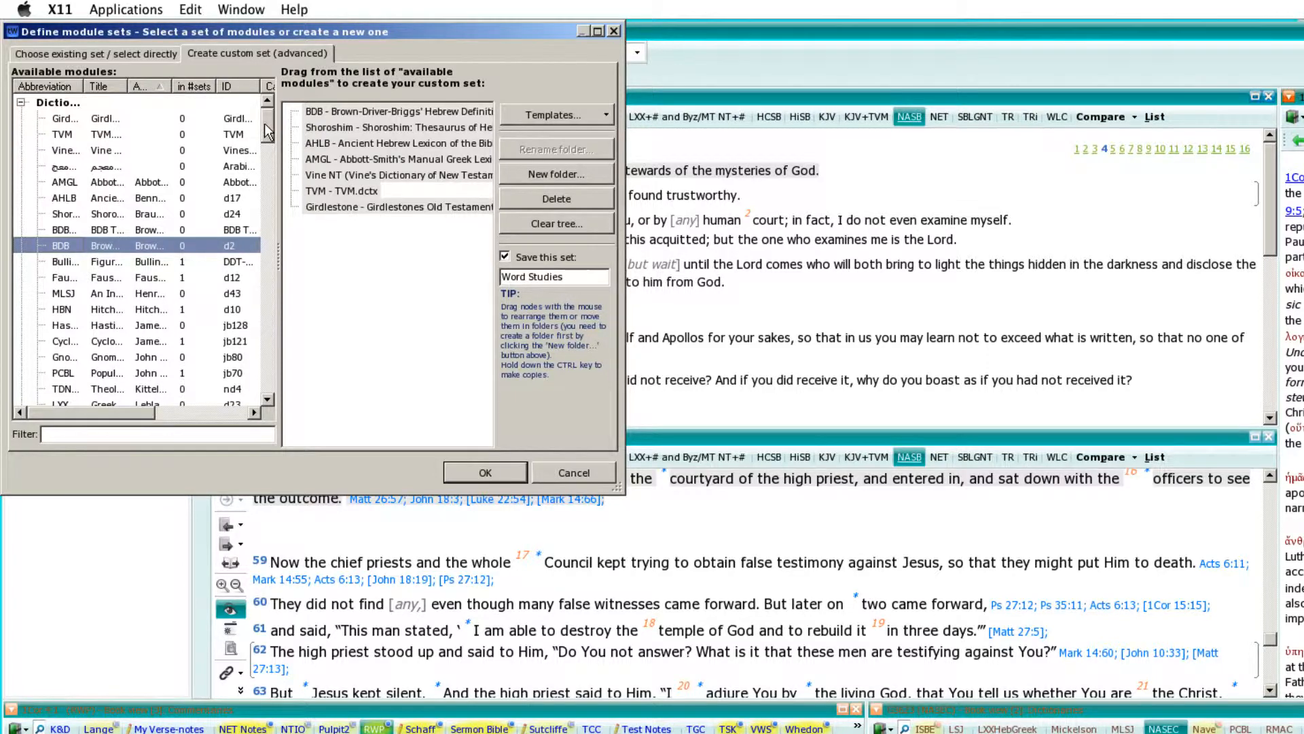
Add the MLSJ, LSJ and TDNTa dictionaries to the Word Studies set and save the set.
{"action": "scroll", "coordinate": [269, 140], "scroll_direction": "down", "scroll_amount": 2}
{"action": "scroll", "coordinate": [269, 141], "scroll_direction": "down", "scroll_amount": 2}
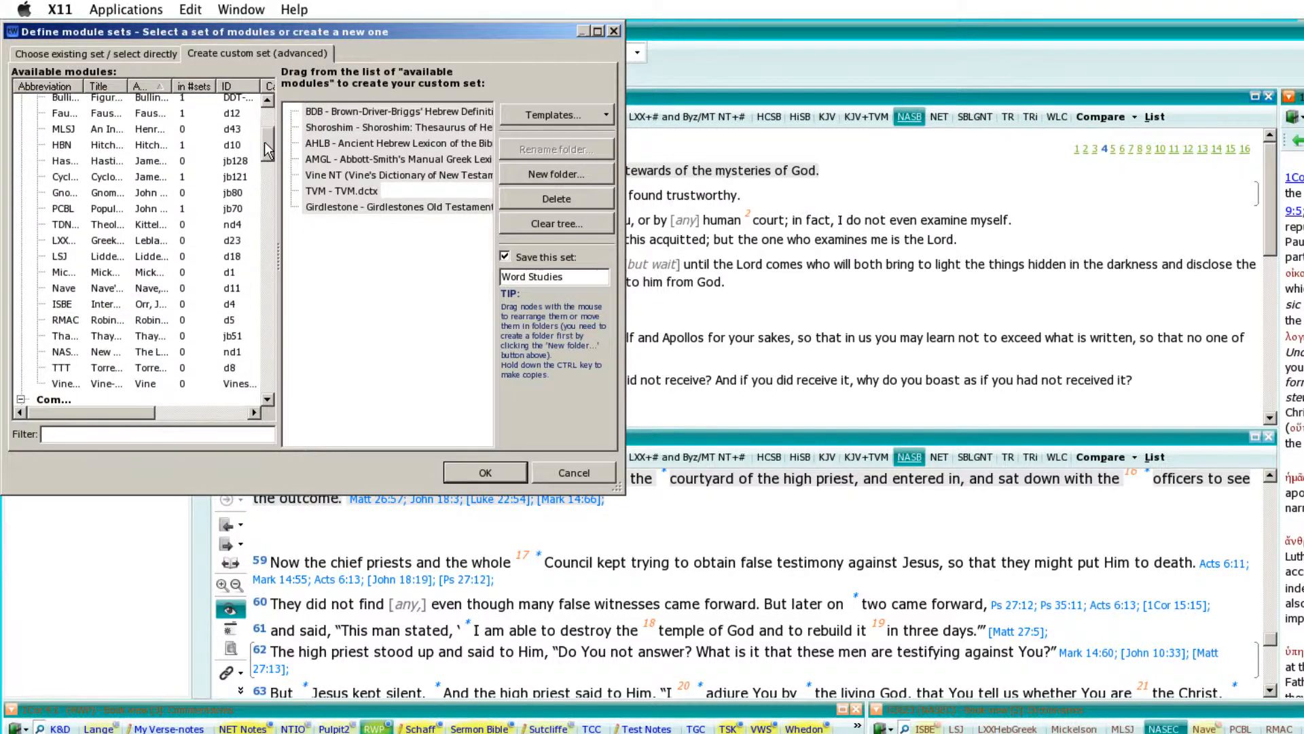
{"action": "left_click", "coordinate": [62, 130]}
{"action": "left_click_drag", "start_coordinate": [62, 131], "coordinate": [372, 237]}
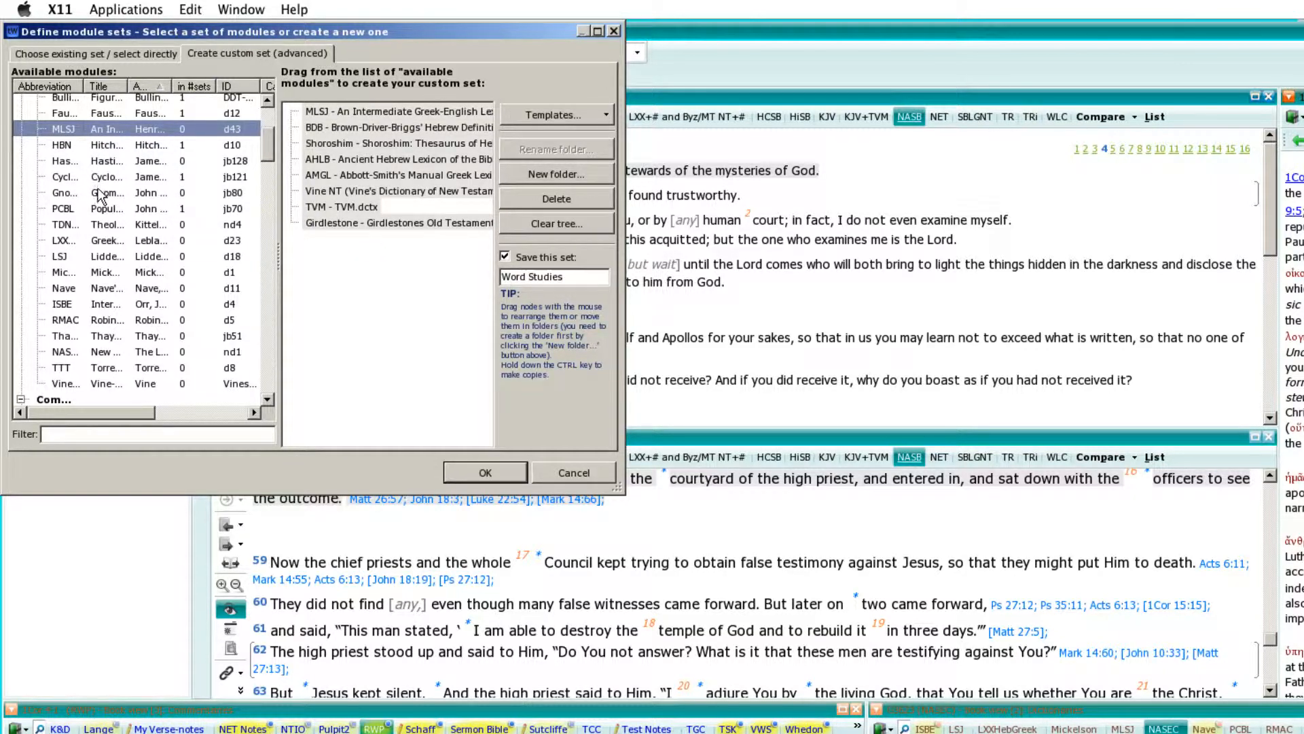
{"action": "left_click_drag", "start_coordinate": [106, 264], "coordinate": [359, 258]}
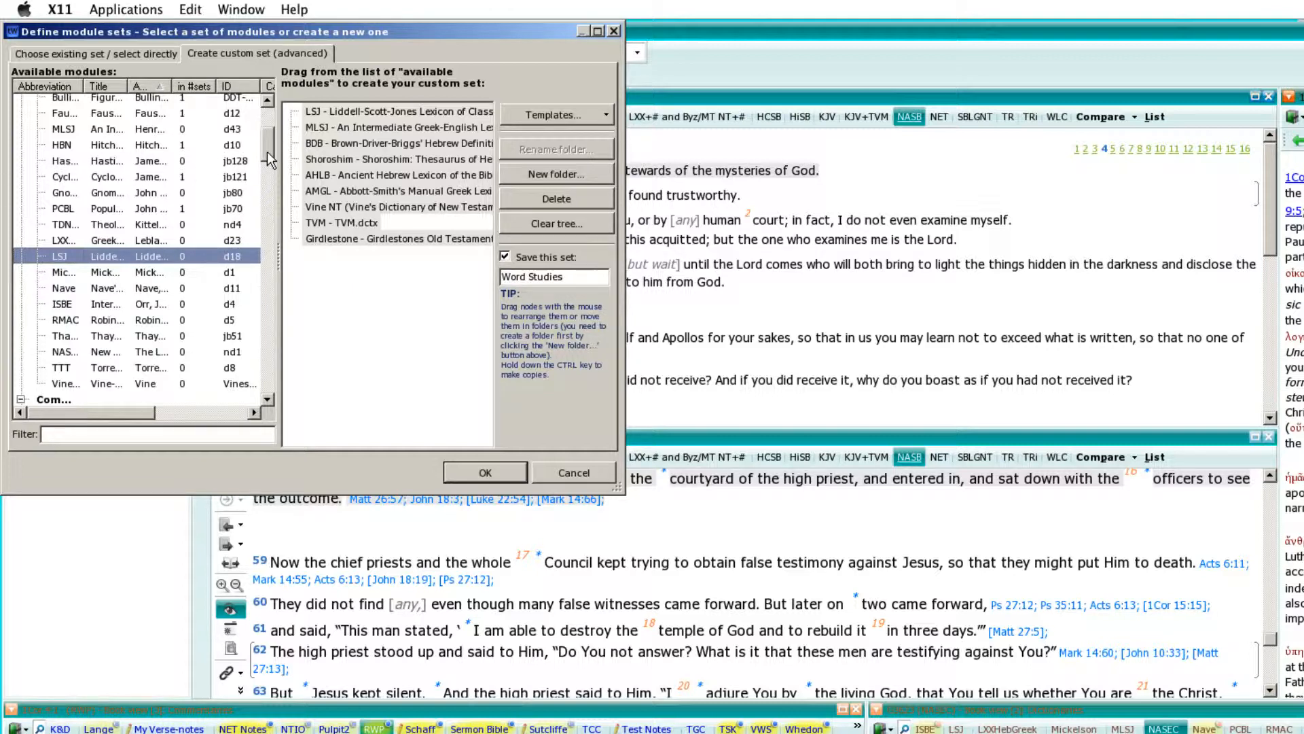
{"action": "left_click_drag", "start_coordinate": [63, 226], "coordinate": [370, 271]}
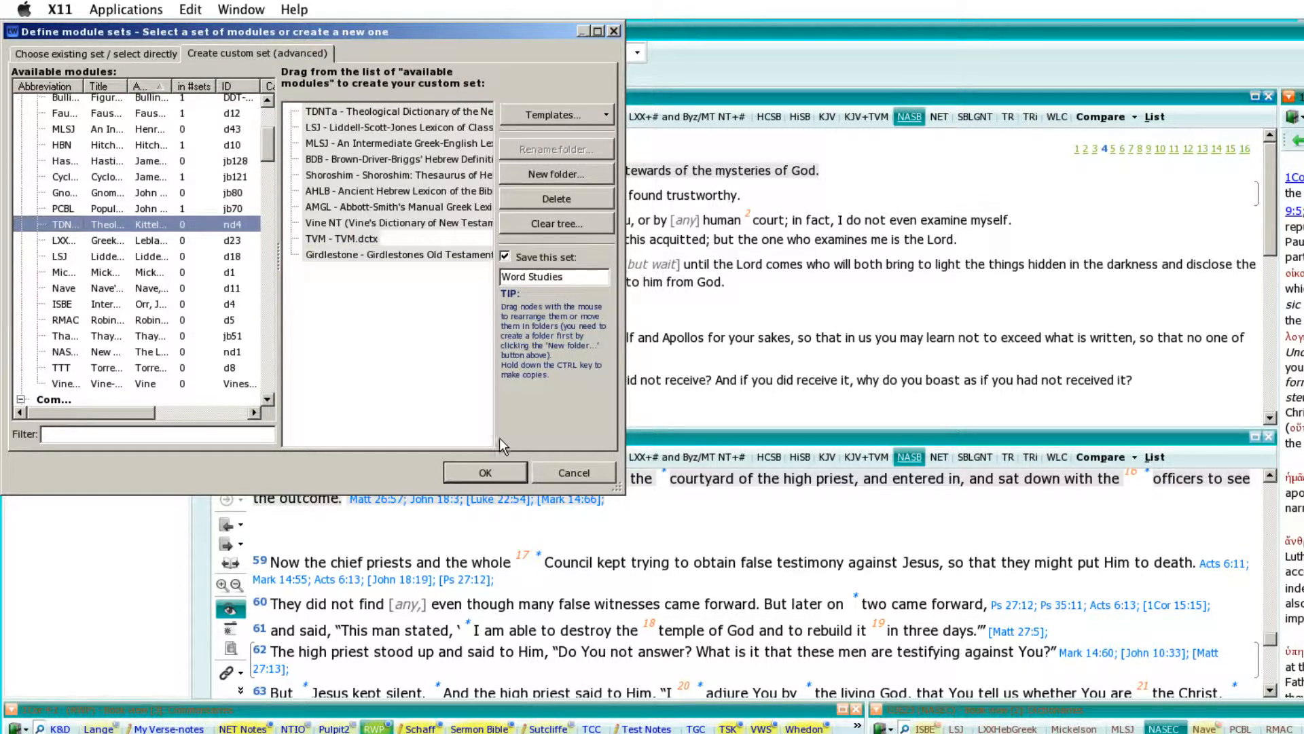
{"action": "left_click", "coordinate": [475, 474]}
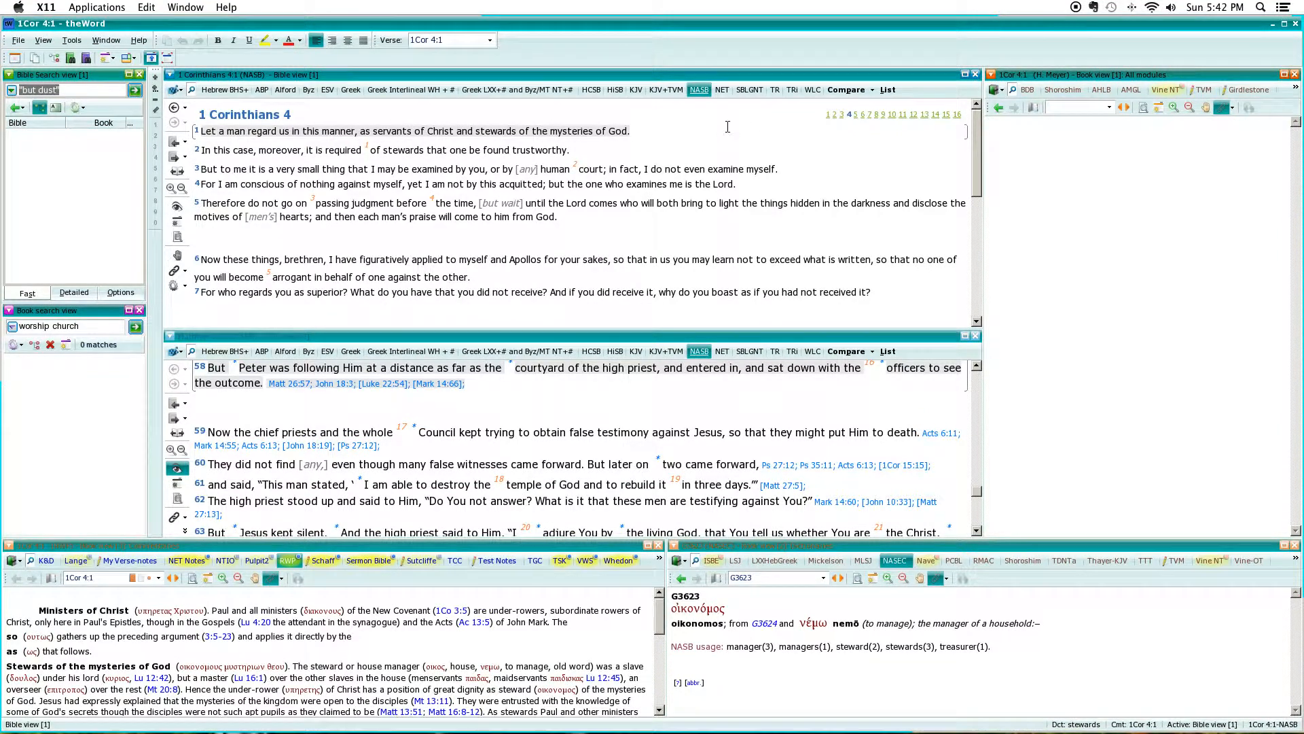
Switch the book view to Hermeneutic Studies and back to Word Studies, and check the hidden modules of that set.
{"action": "left_click", "coordinate": [1001, 92]}
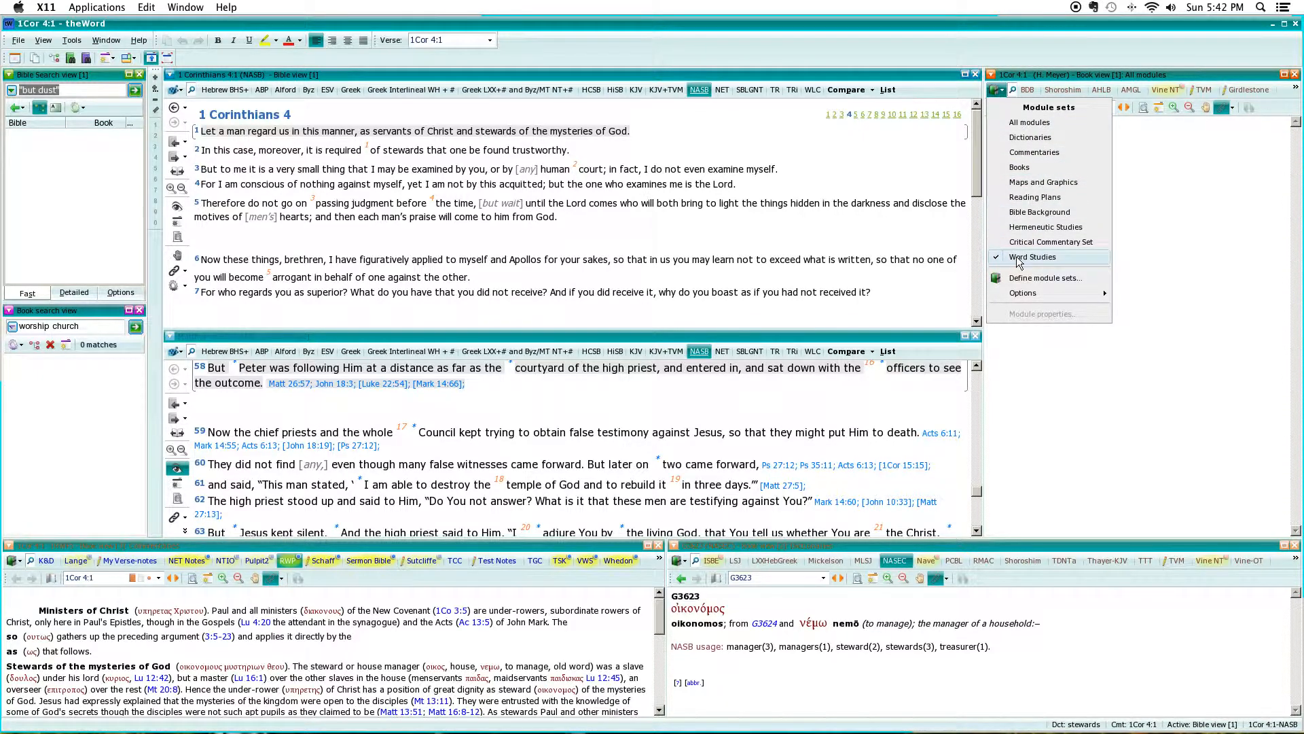
{"action": "left_click", "coordinate": [1011, 228]}
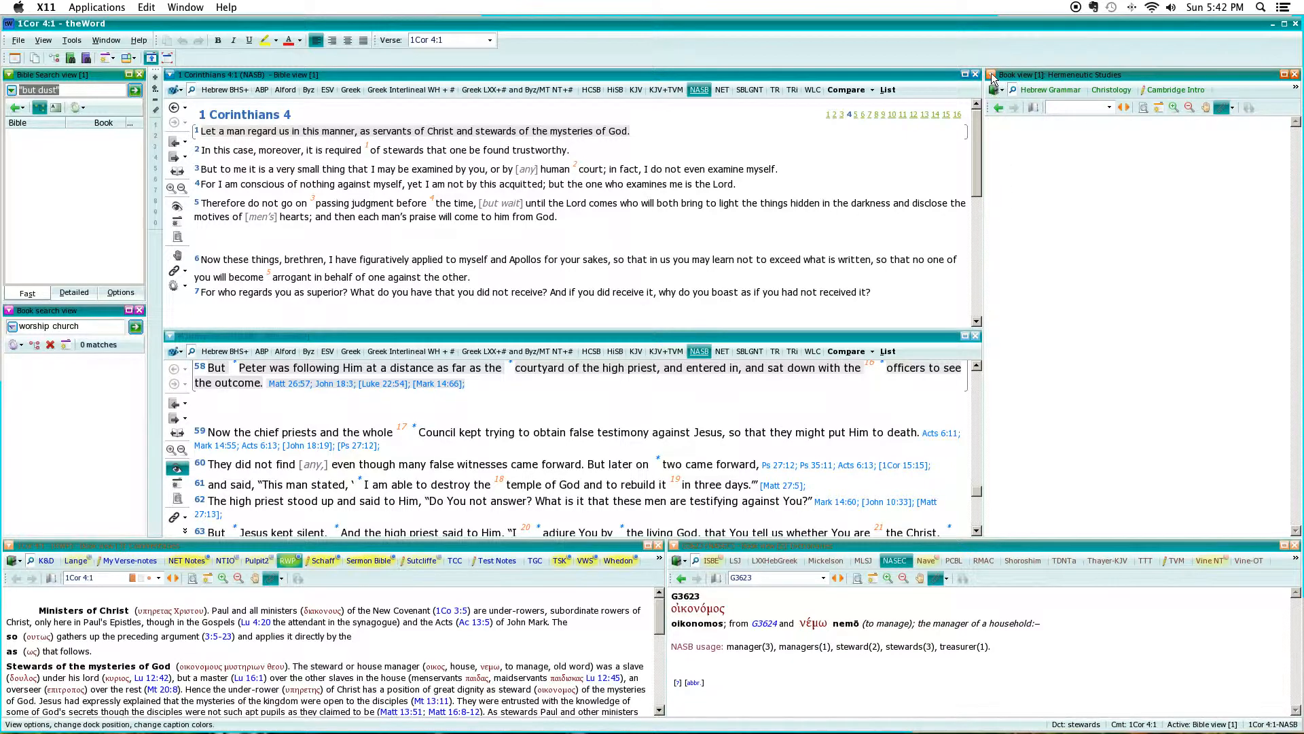
{"action": "left_click", "coordinate": [1004, 92]}
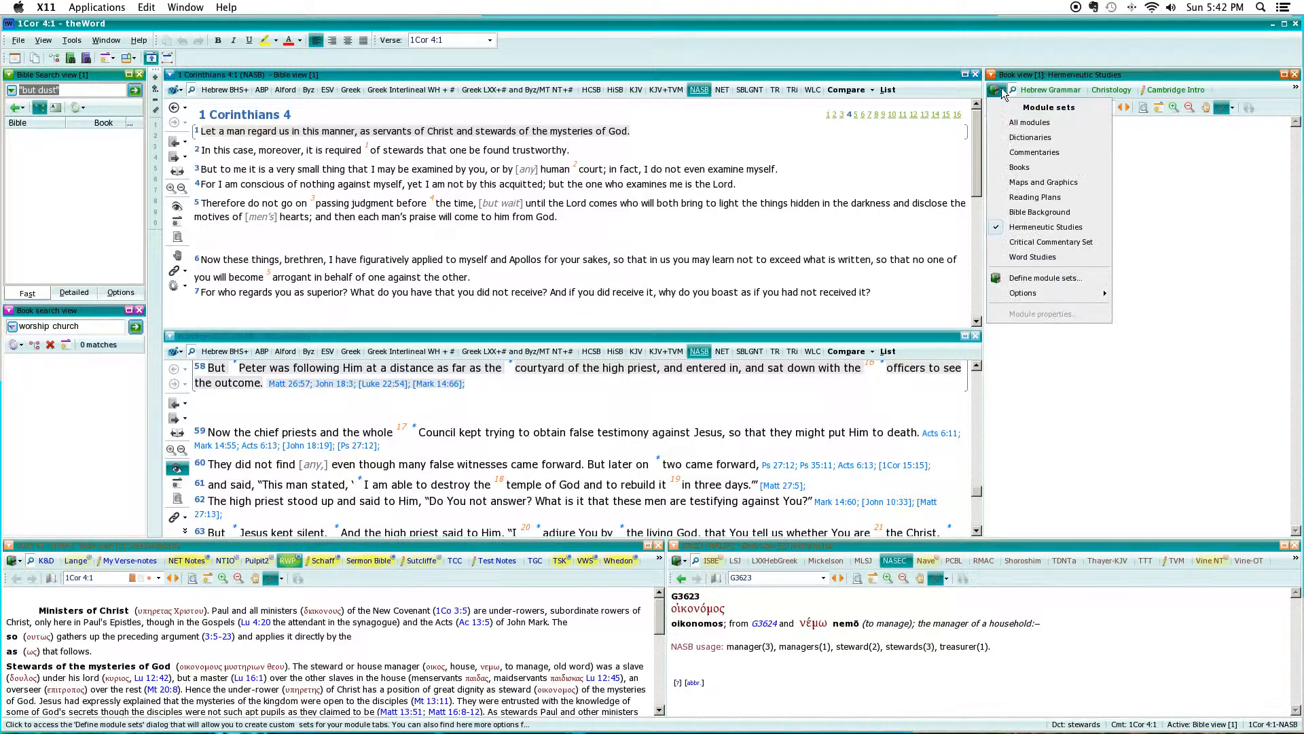
{"action": "left_click", "coordinate": [1019, 259]}
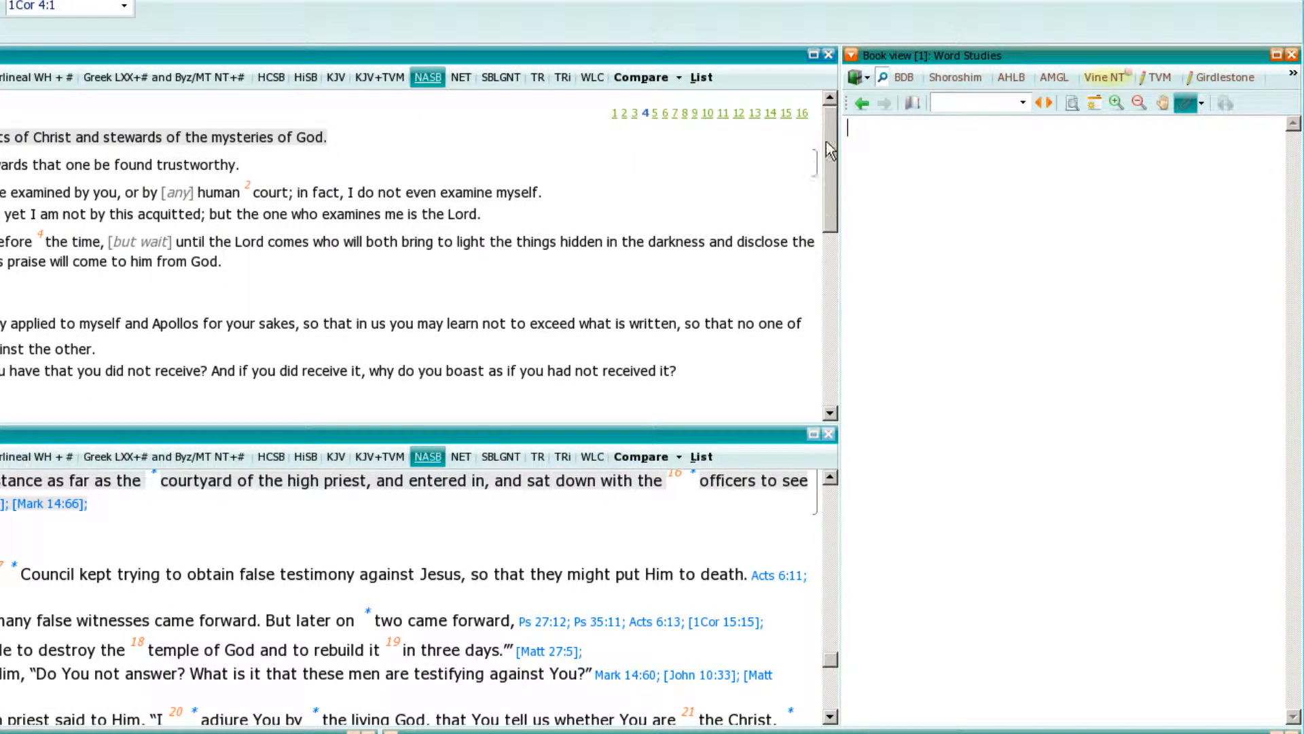
{"action": "left_click", "coordinate": [1292, 76]}
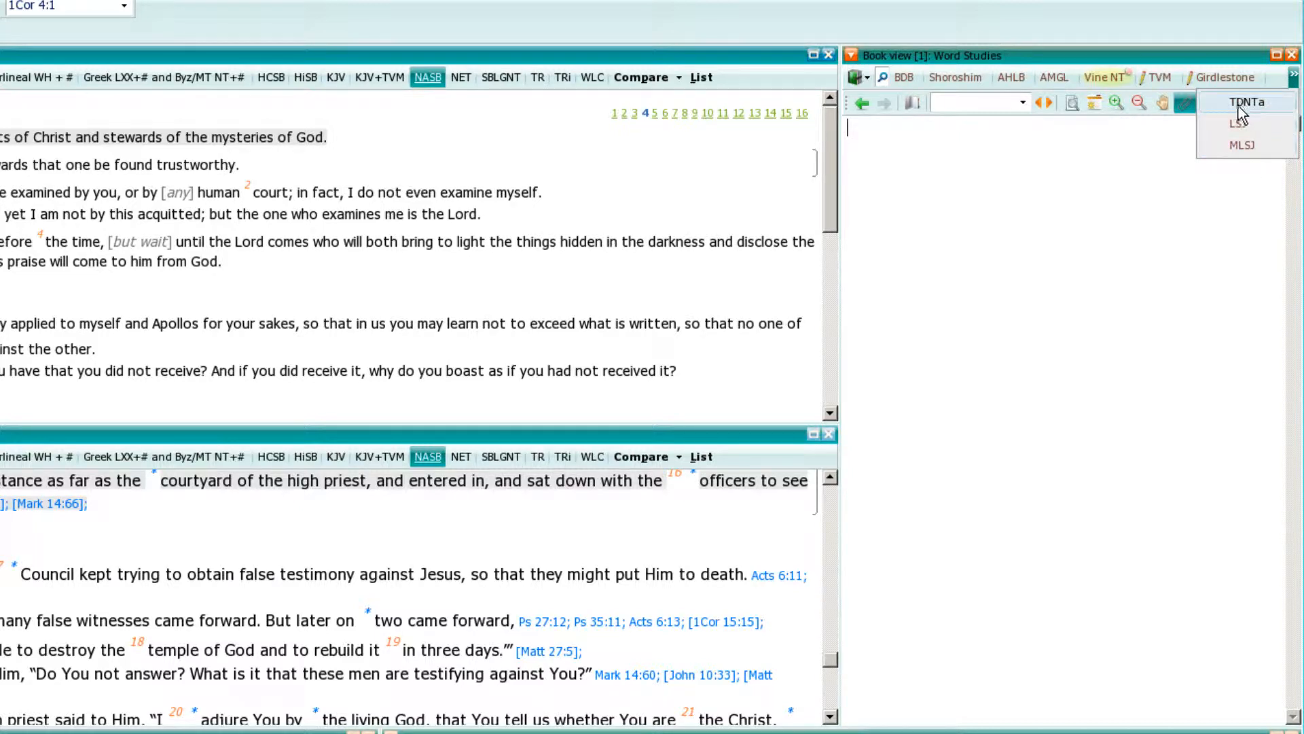
{"action": "left_click", "coordinate": [1027, 195]}
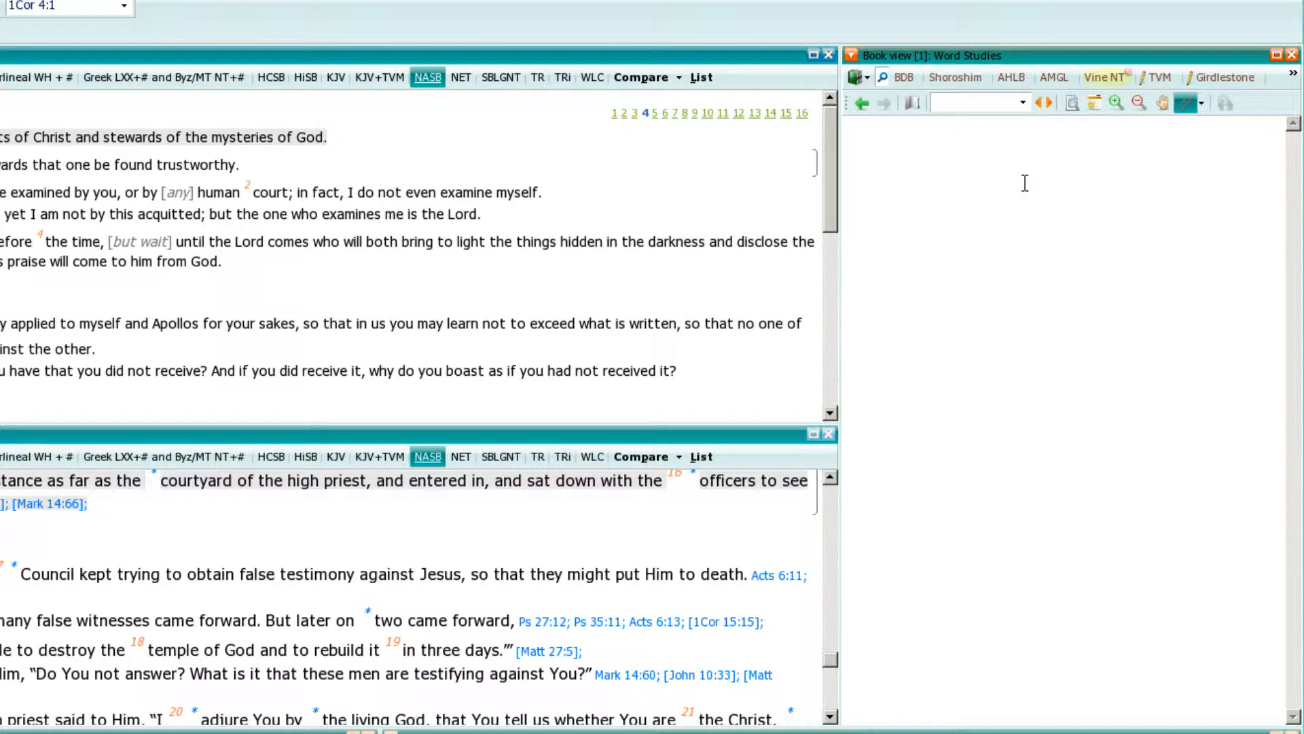